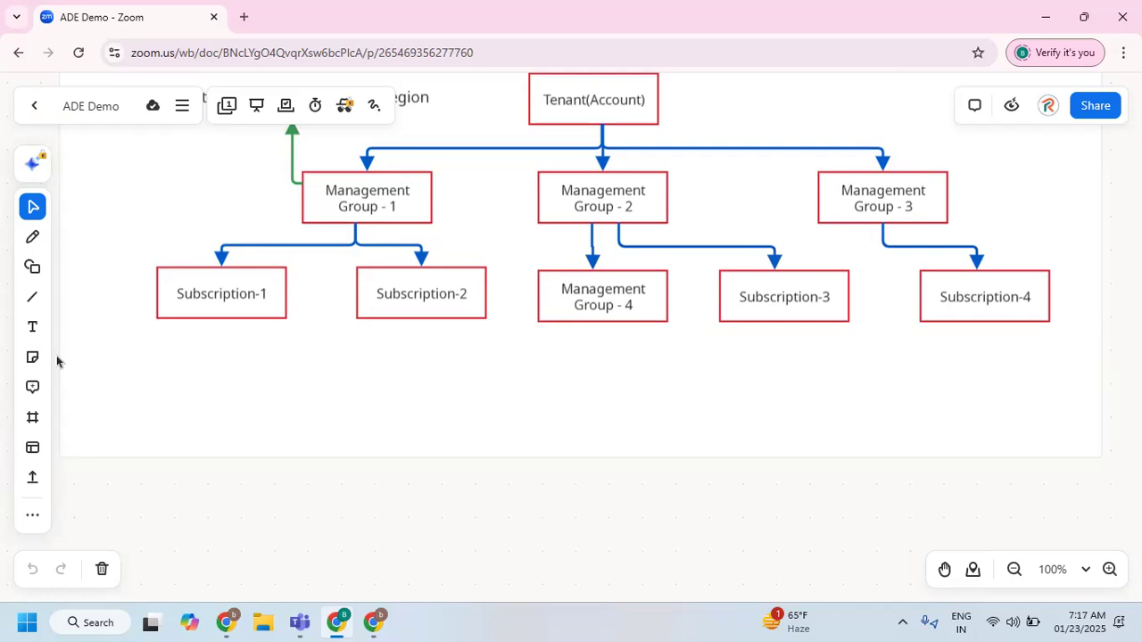
Place a copy of the Subscription-1 box below it near the whiteboard's edge and label the copy "Resource Group -1".
left_click(225, 275)
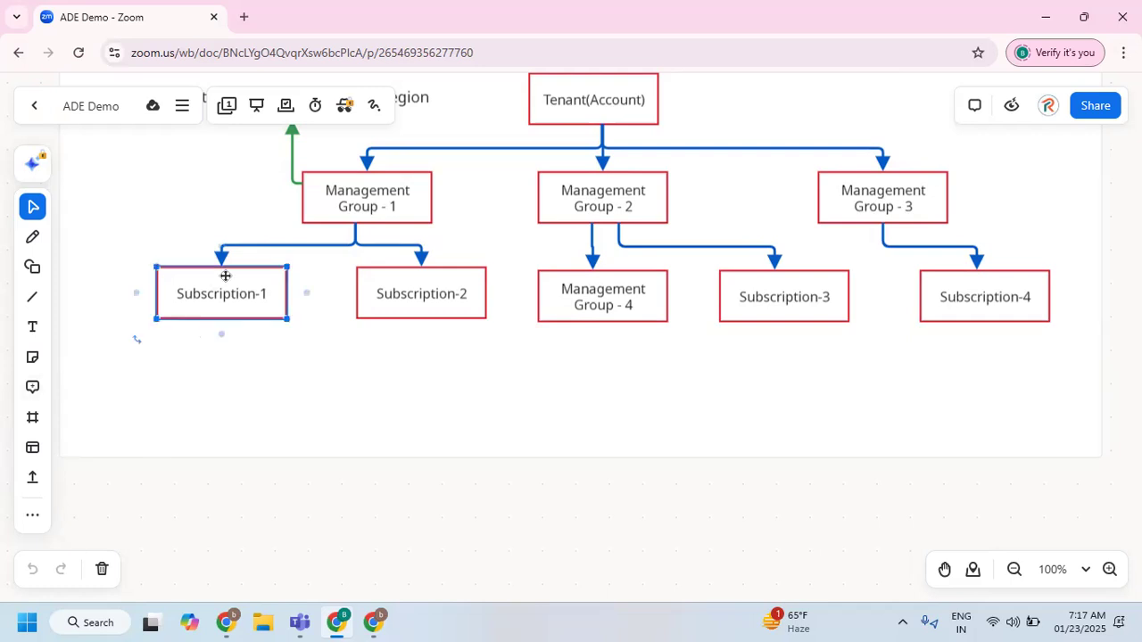
left_click(182, 355)
key("ctrl+v")
left_click_drag(235, 405, 150, 380)
double_click(149, 380)
type("Resource")
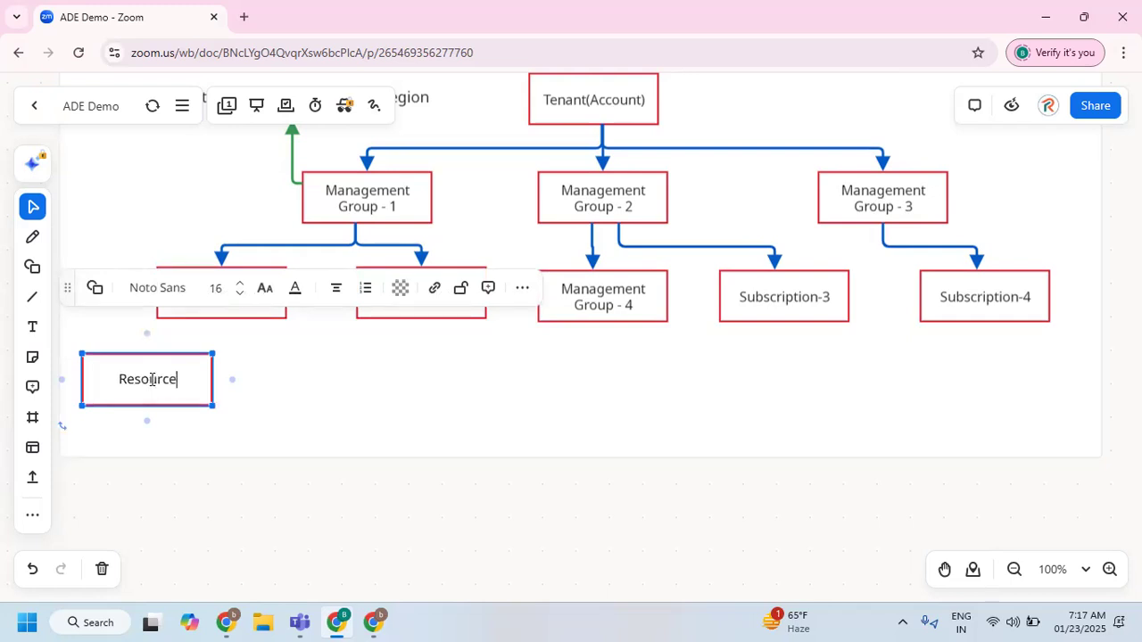
type(" Group")
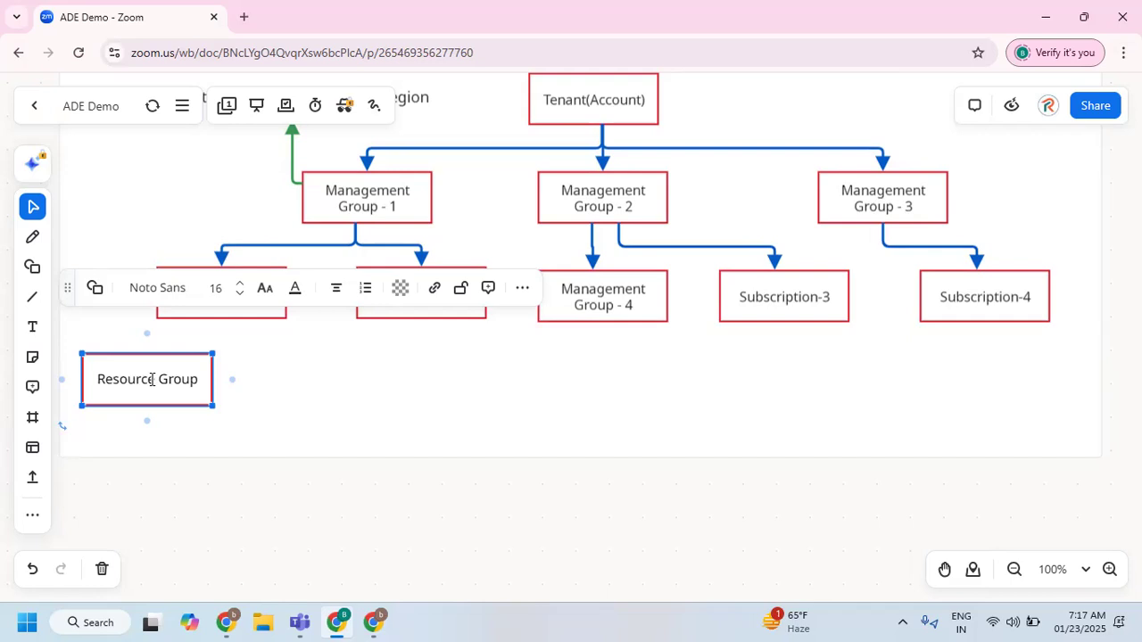
type(" -1")
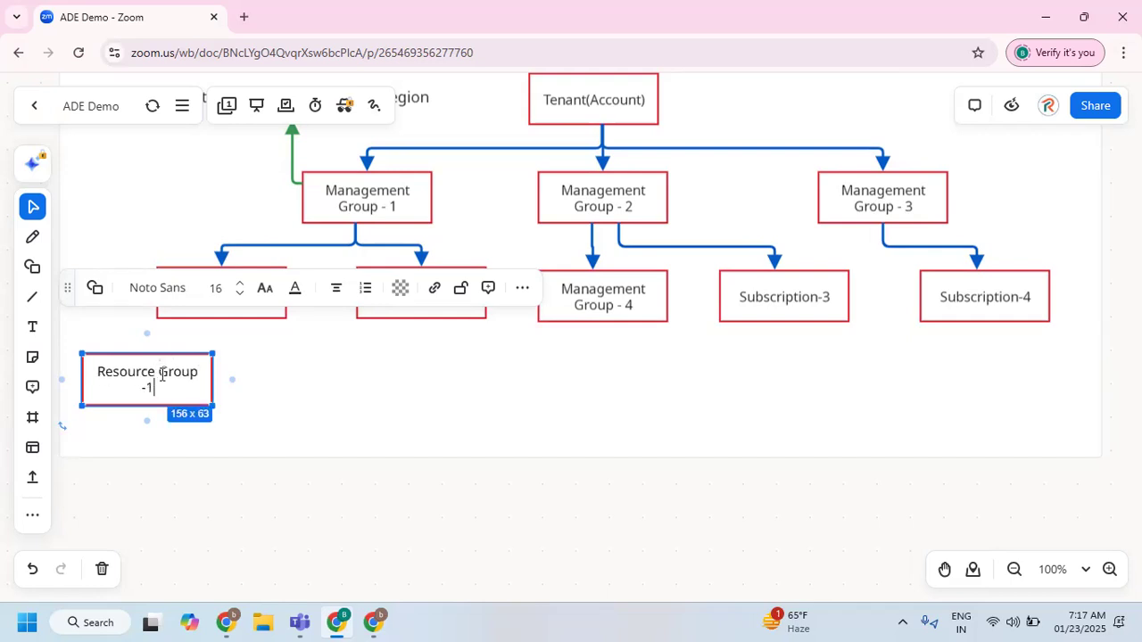
Break the Resource Group -1 label onto two lines before "Group" and narrow its box to about 105 x 63.
left_click(160, 373)
key("Return")
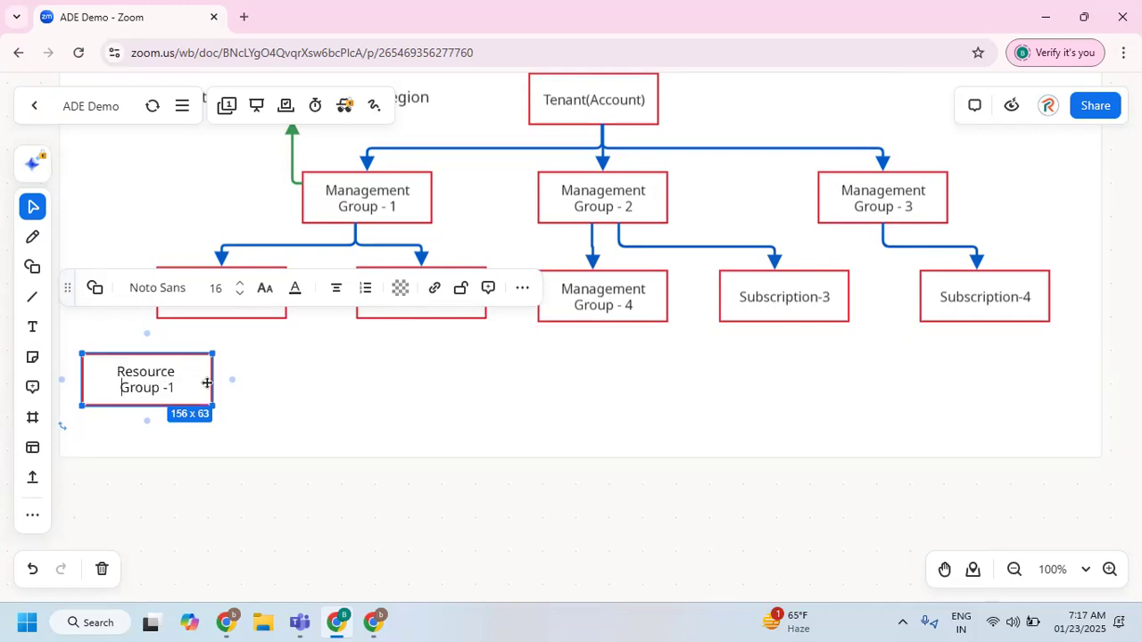
left_click_drag(212, 382, 171, 383)
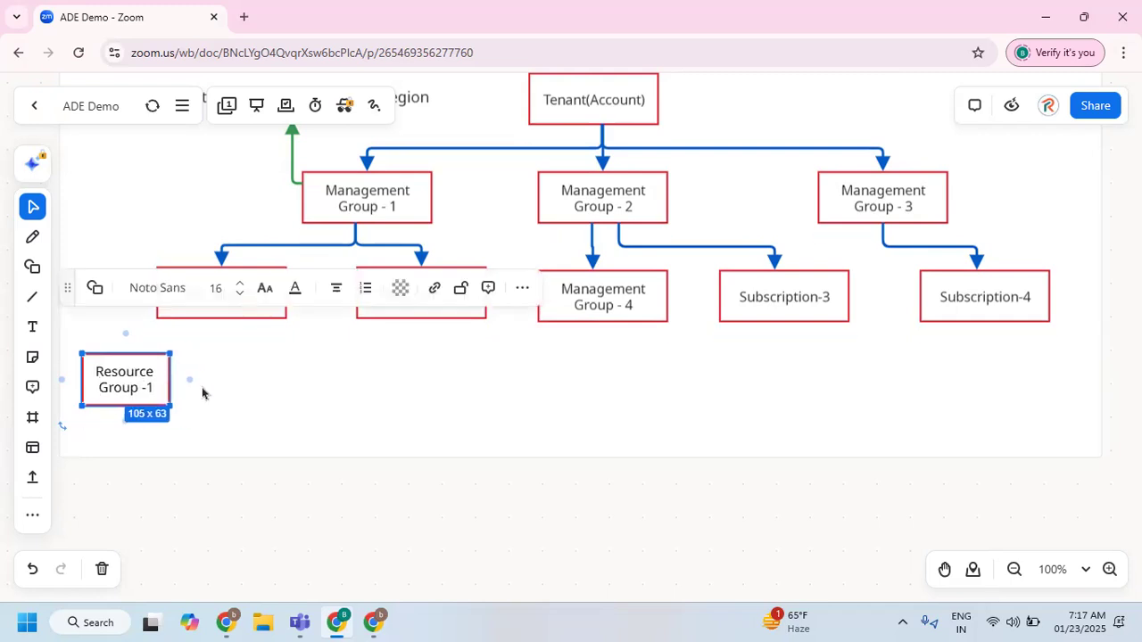
Duplicate the Resource Group -1 box beside the original and label the copy "Resource Group -2".
left_click(141, 378)
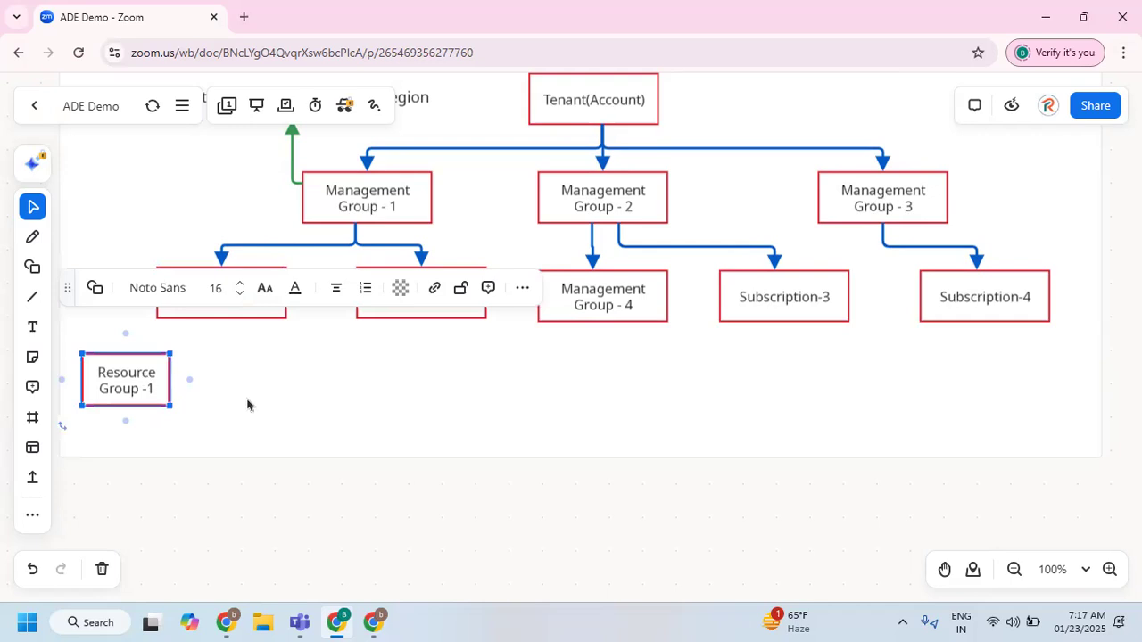
key("ctrl+v")
left_click_drag(264, 401, 292, 380)
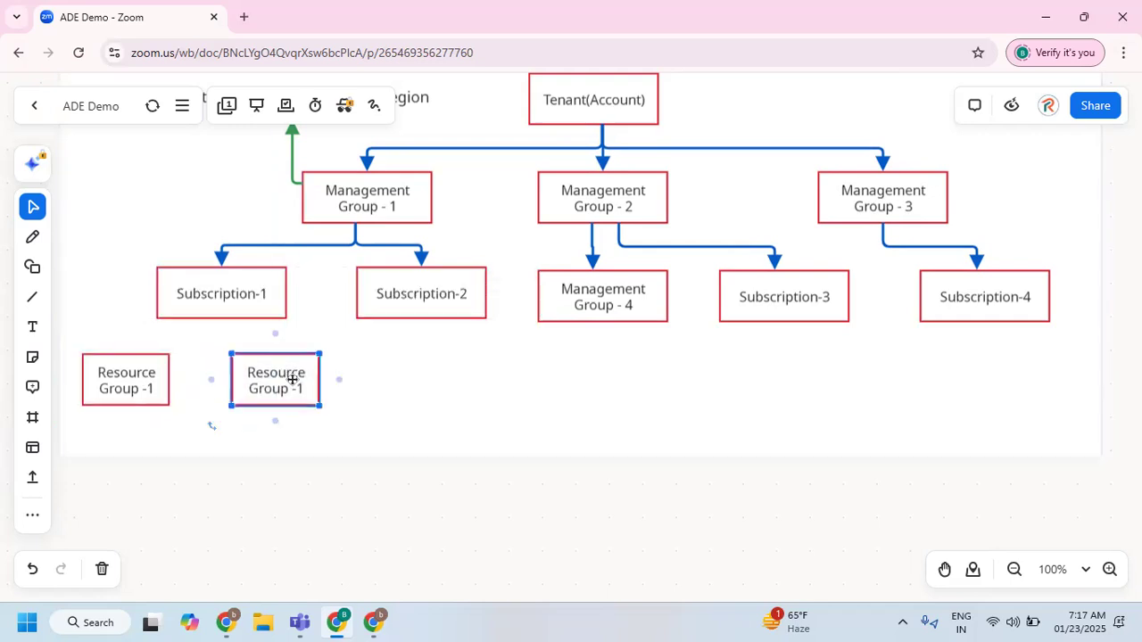
double_click(293, 381)
key("BackSpace")
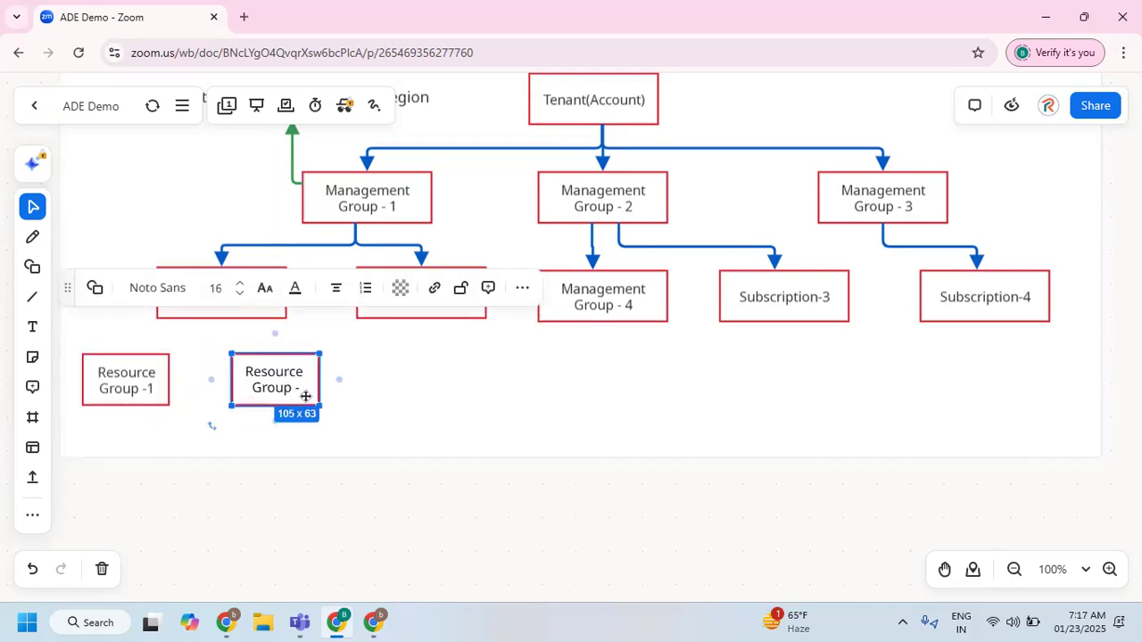
type("2")
Paste another resource group box in the same row below Subscription-2 and label it "Resource Group -3".
left_click(420, 431)
key("ctrl+v")
left_click_drag(423, 426, 431, 375)
left_click(474, 385)
key("BackSpace")
type("3")
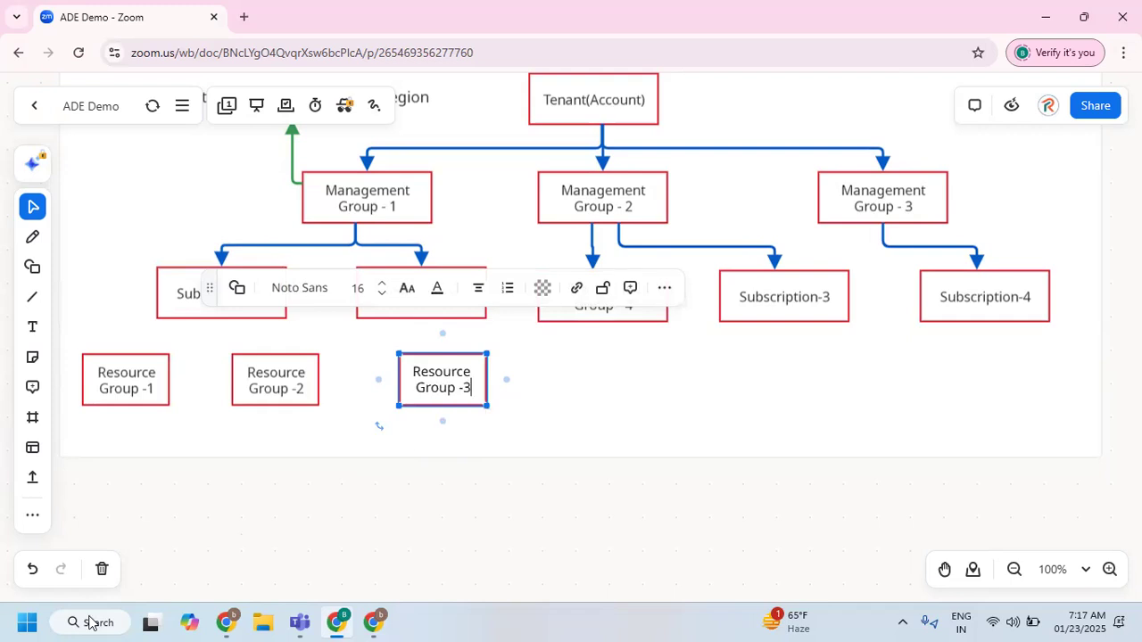
Paste another resource group box in the same row below Subscription-3 and label it "Resource Group -4".
left_click(591, 388)
key("ctrl+v")
left_click_drag(592, 384, 795, 385)
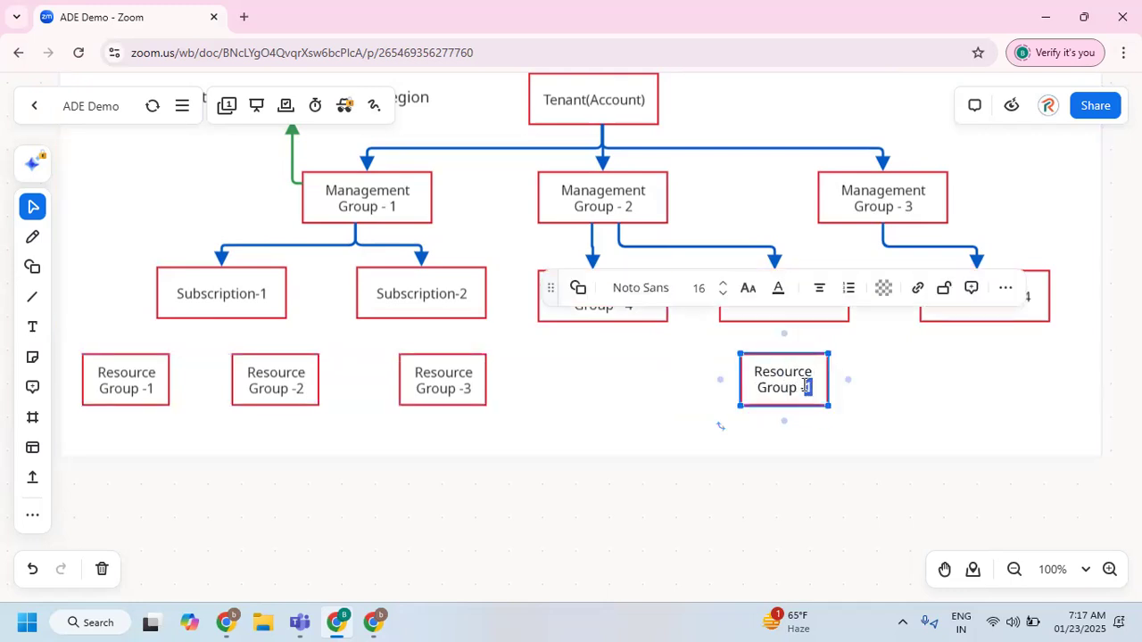
type("4")
left_click(893, 401)
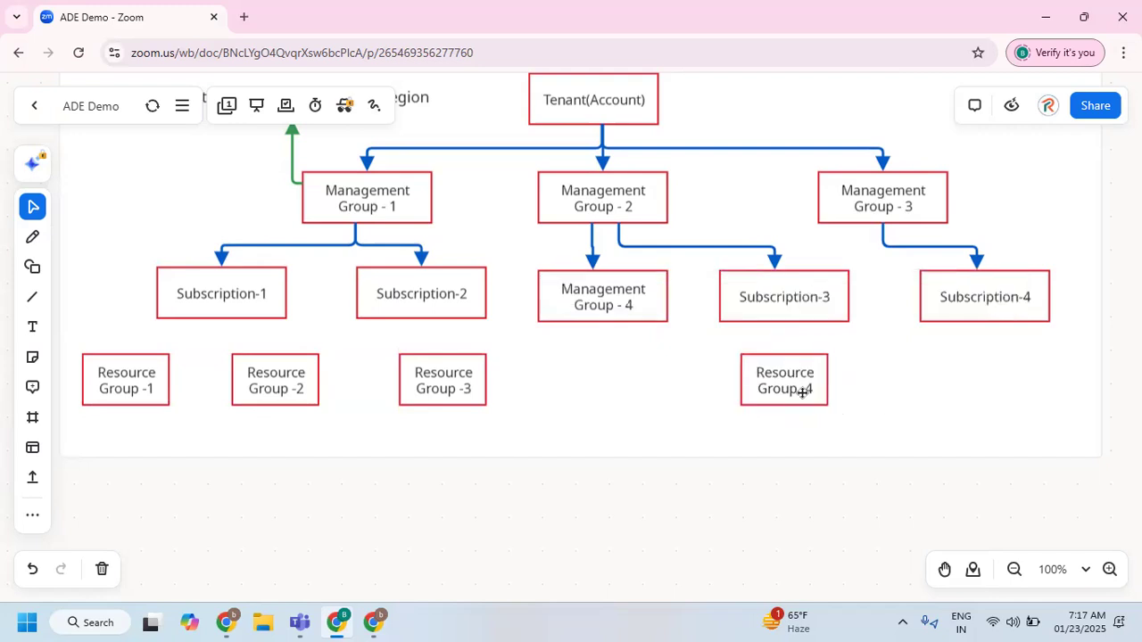
Duplicate the Resource Group -4 box twice, spacing the copies along the same row below Subscription-4.
left_click(803, 393)
left_click(928, 386)
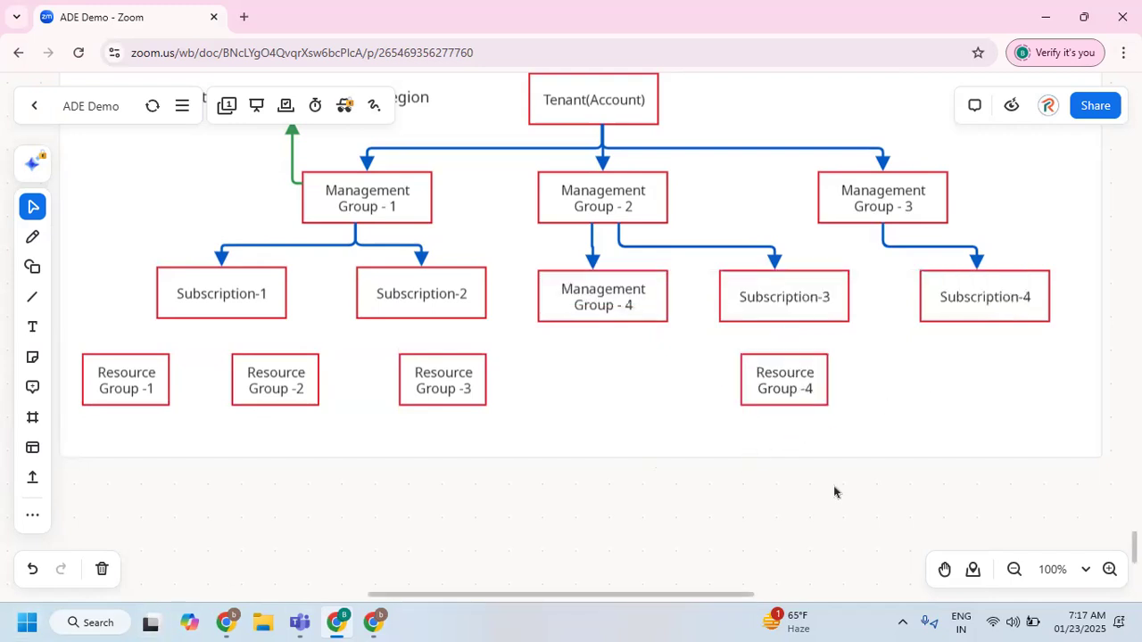
key("ctrl+v")
left_click_drag(677, 521, 934, 382)
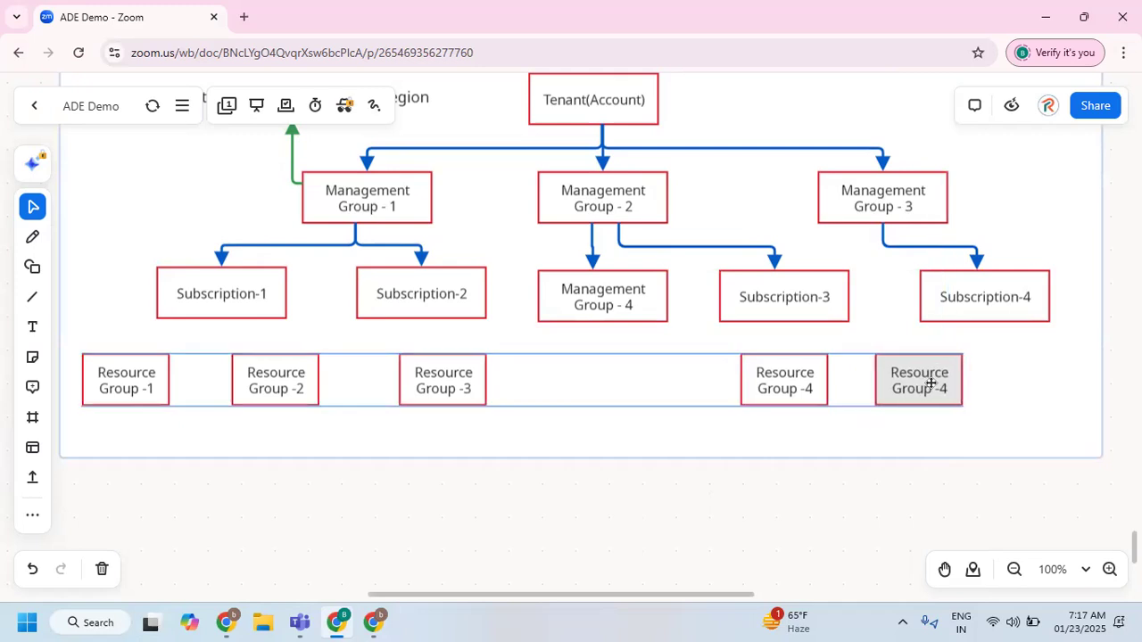
left_click(1015, 399)
key("ctrl+v")
left_click_drag(1010, 408, 1052, 387)
Relabel the two Resource Group -4 copies below Subscription-4 as "Resource Group -5" and "Resource Group -6".
left_click(947, 388)
double_click(948, 388)
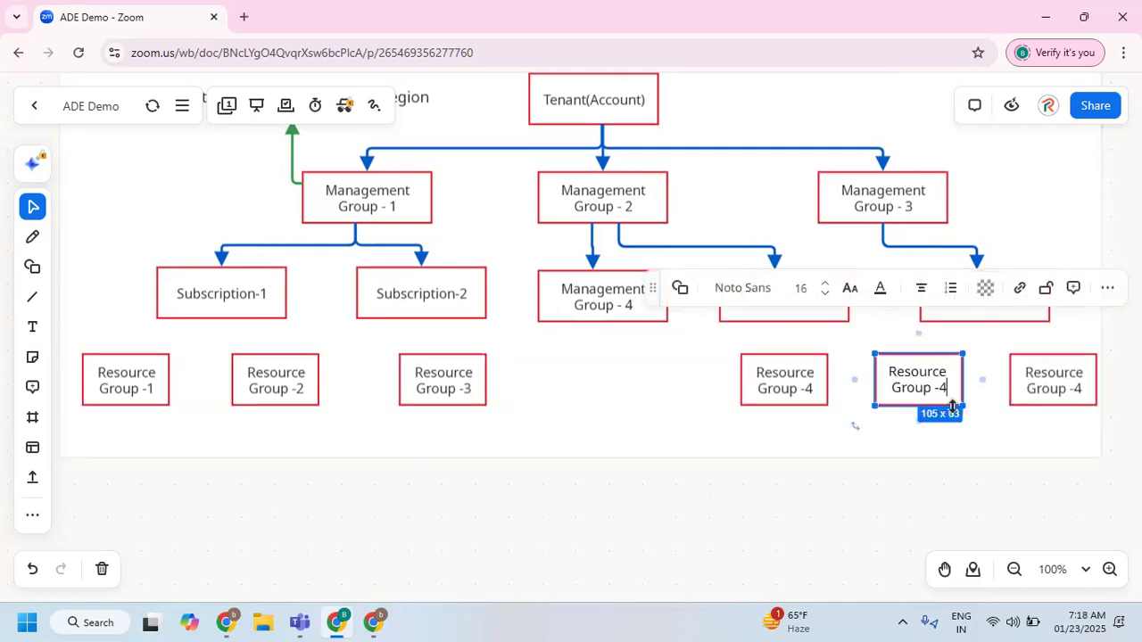
key("BackSpace")
type("5")
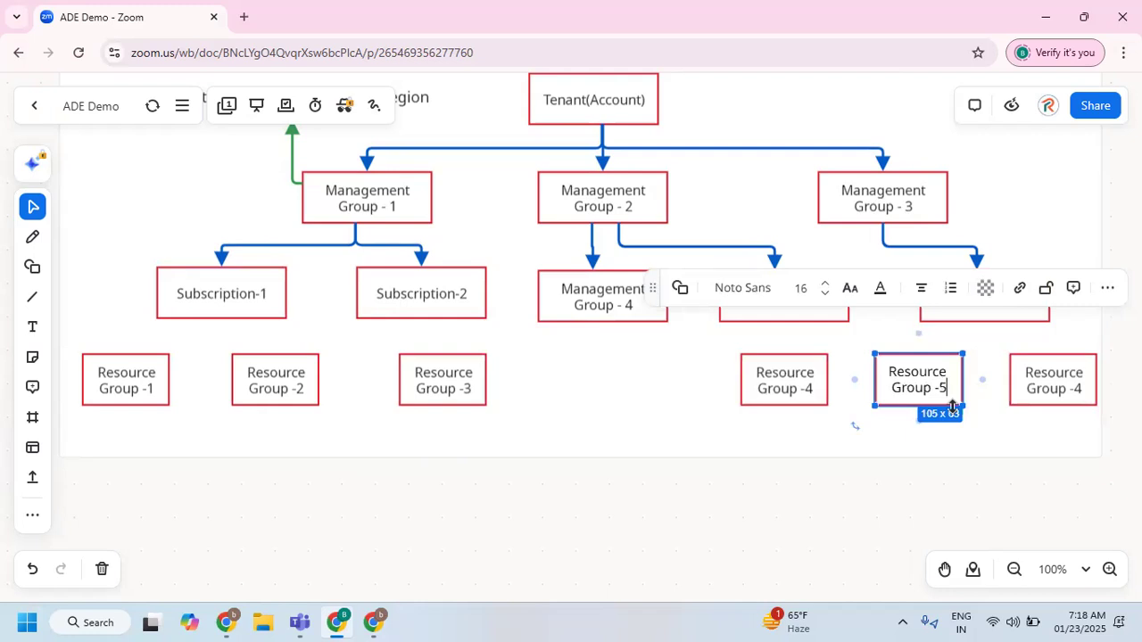
double_click(1081, 390)
key("BackSpace")
type("6")
Place a copy of the Subscription-1 box directly below Management Group - 4, in line with the resource groups.
left_click(630, 390)
left_click(233, 283)
left_click(591, 382)
key("ctrl+v")
left_click_drag(603, 389, 616, 379)
Connect Management Group - 4 to the copied Subscription-1 box below it with an arrow.
left_click(606, 312)
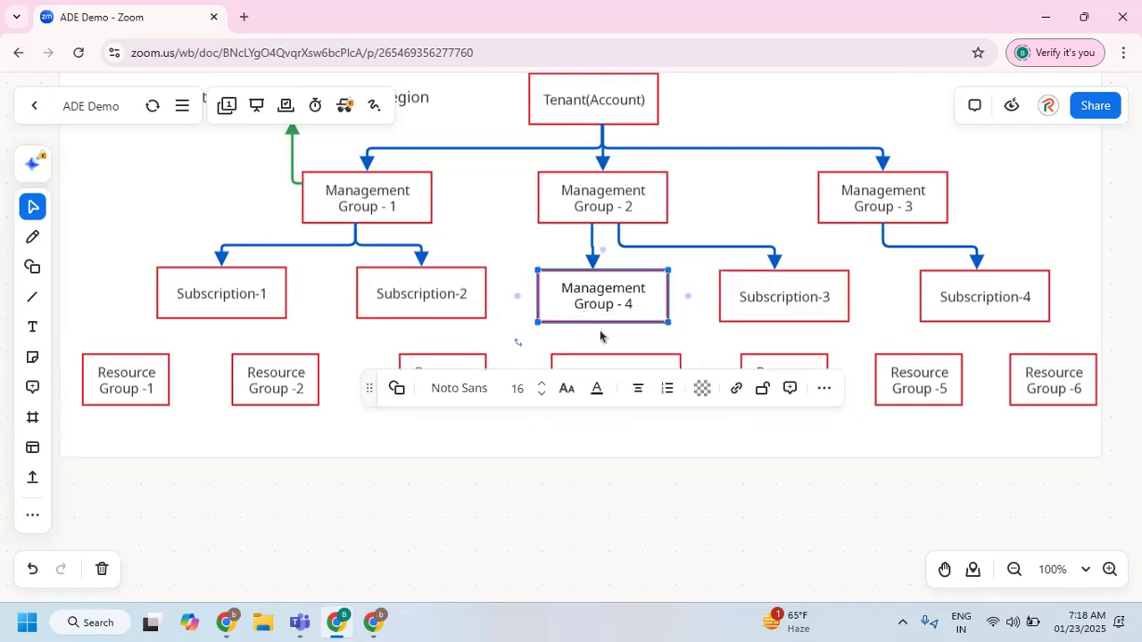
left_click_drag(603, 340, 611, 379)
left_click(583, 343)
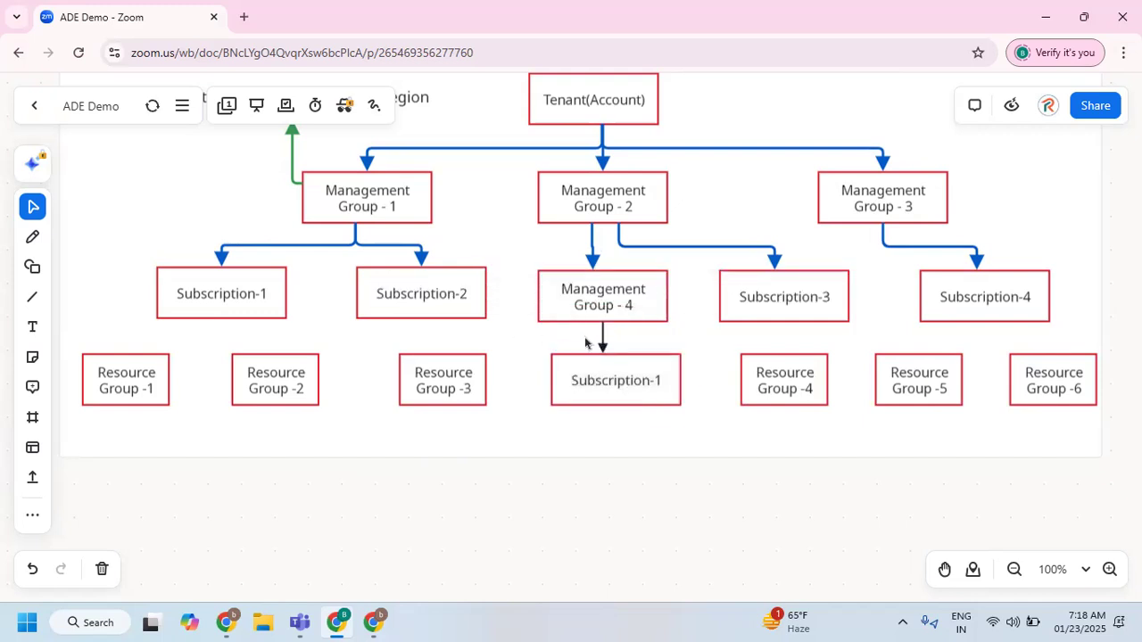
Delete the black arrow between Management Group - 4 and the subscription box below it.
left_click(602, 337)
key("Delete")
Turn on smart drawing for the pen, undo a trial stroke below Management Group - 4, and set the pen colour to blue.
left_click(32, 237)
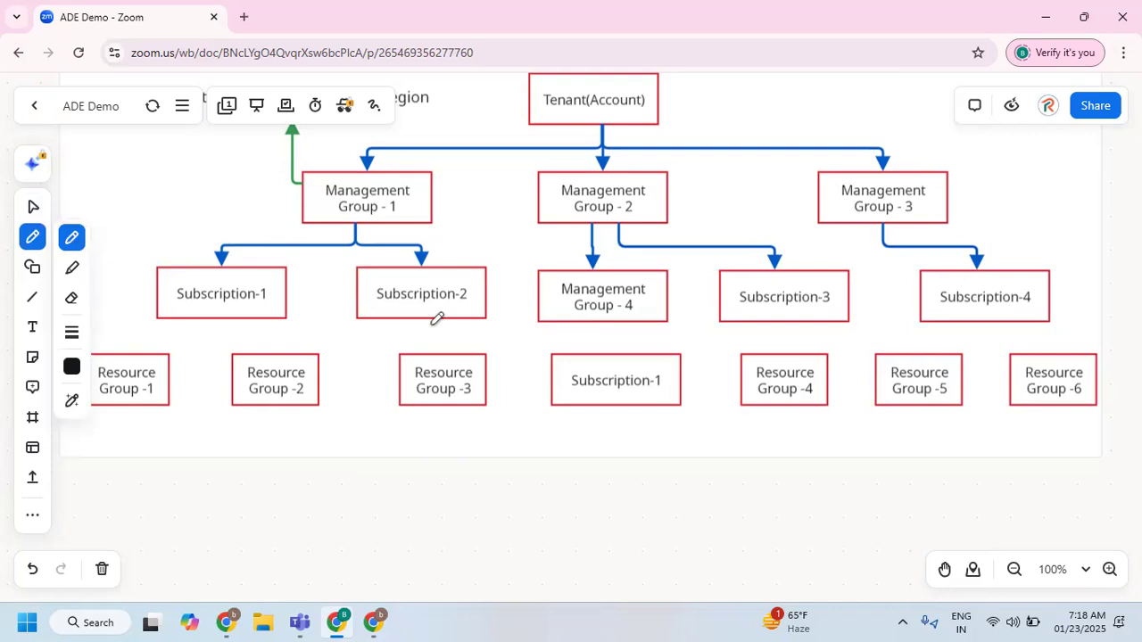
left_click(74, 404)
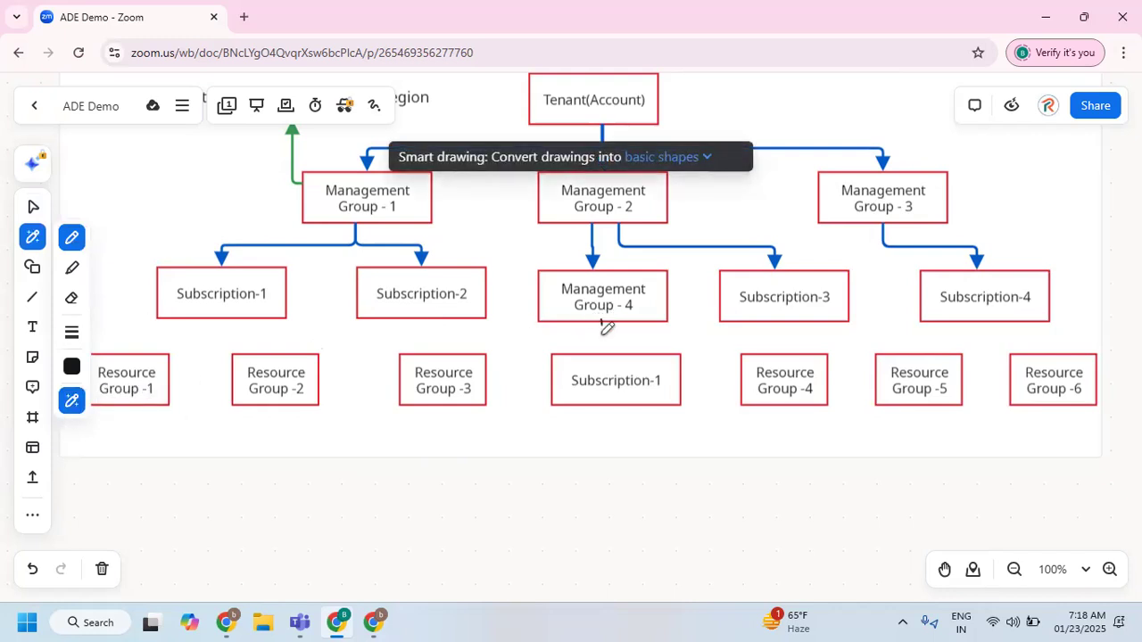
left_click_drag(603, 348, 602, 351)
key("ctrl+z")
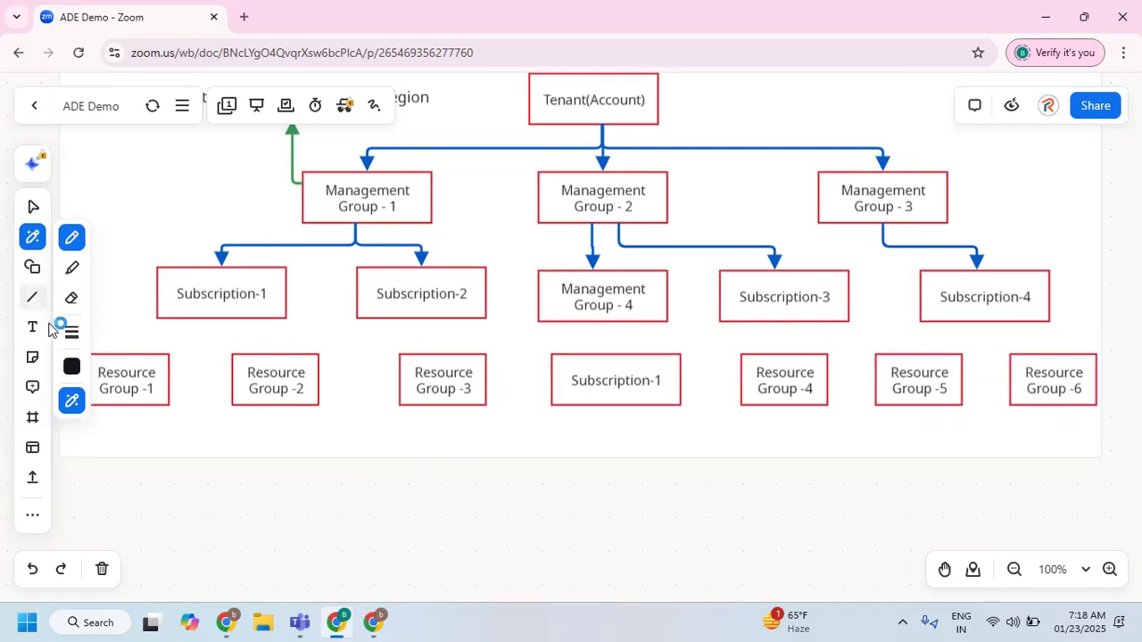
left_click(72, 366)
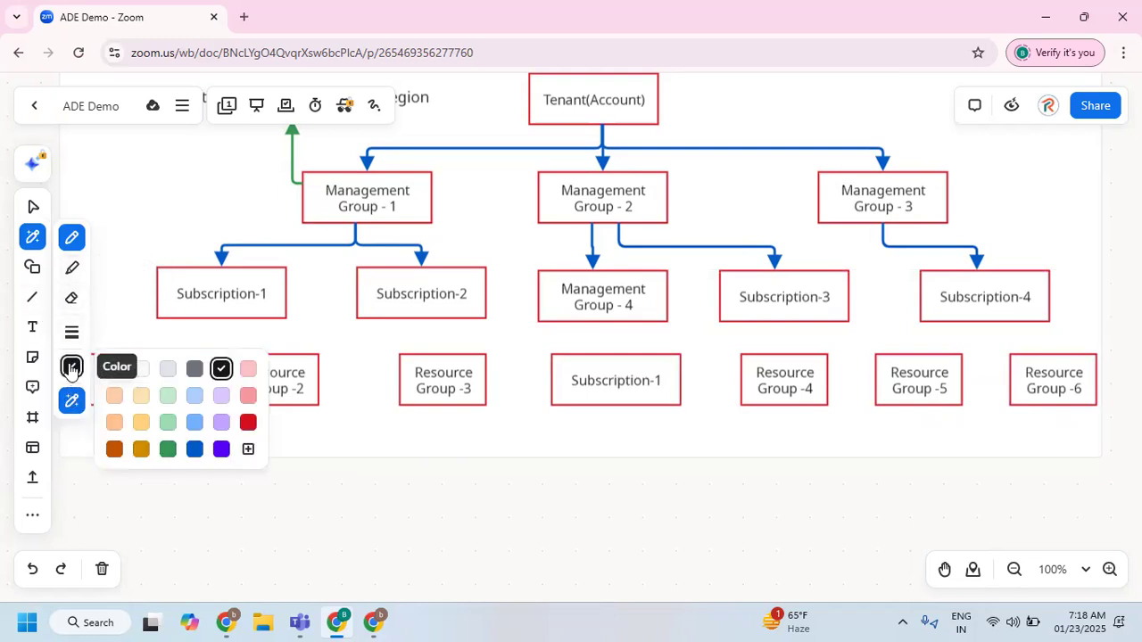
left_click(194, 449)
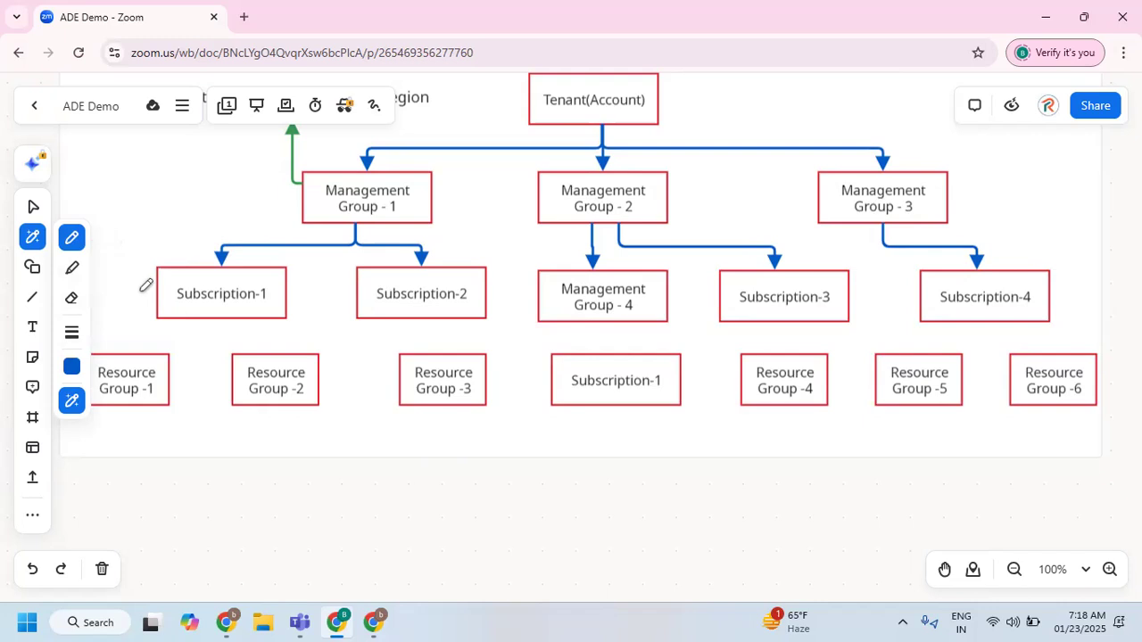
Try connecting Subscription-1 to Resource Group -1 with a smart-drawn blue arrow, and undo it.
mouse_move(220, 323)
left_mouse_down()
mouse_move(128, 332)
mouse_move(124, 350)
left_mouse_up()
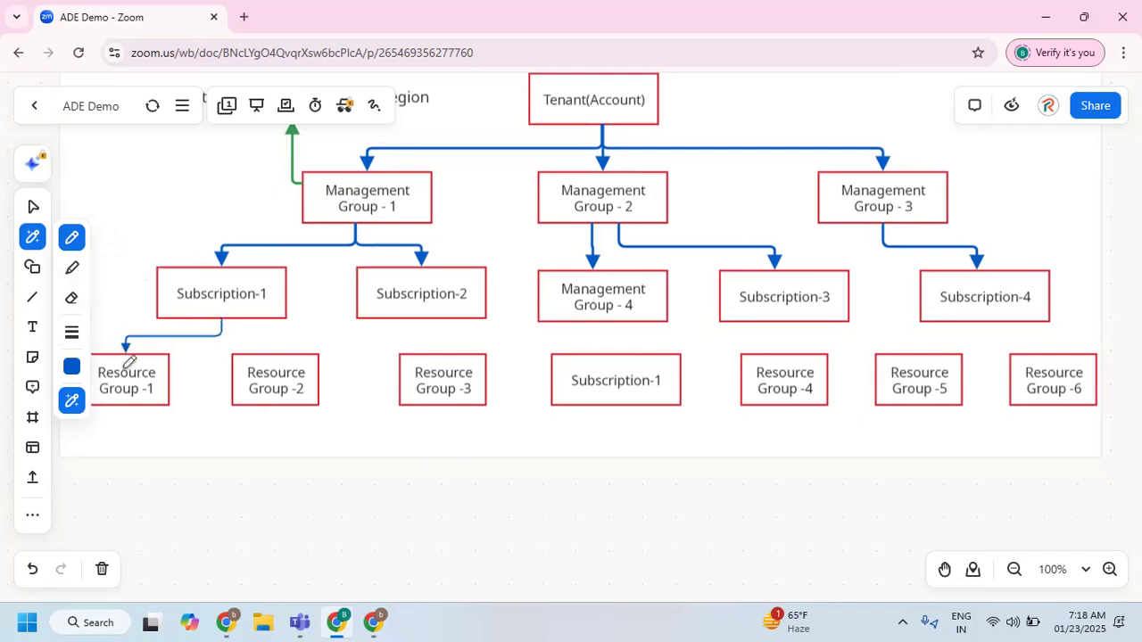
left_click(33, 207)
double_click(132, 337)
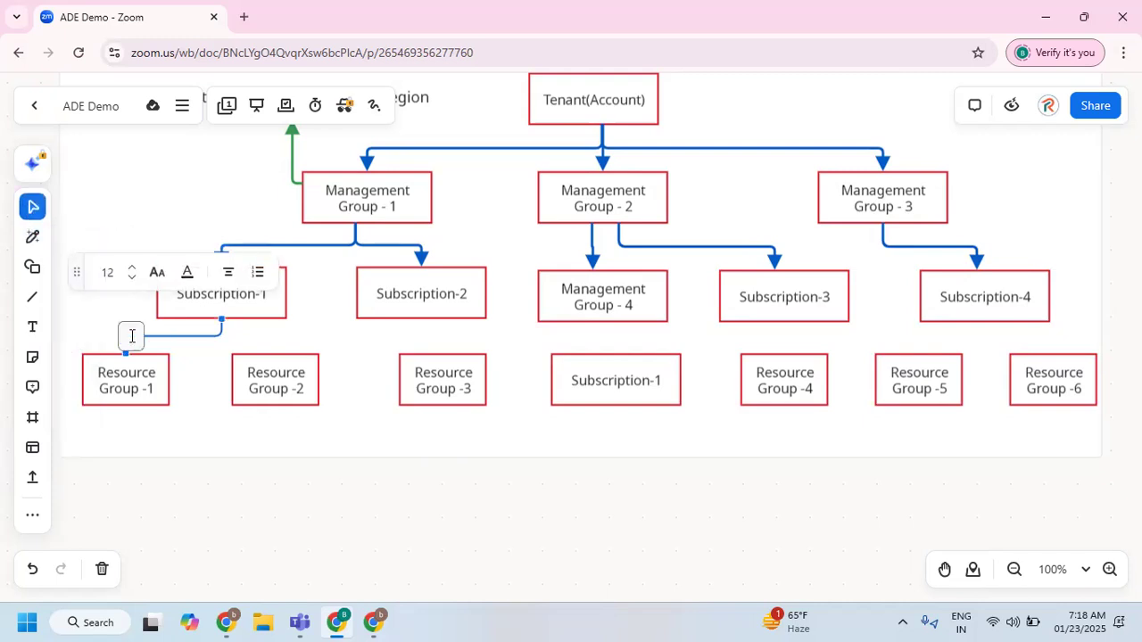
left_click(200, 346)
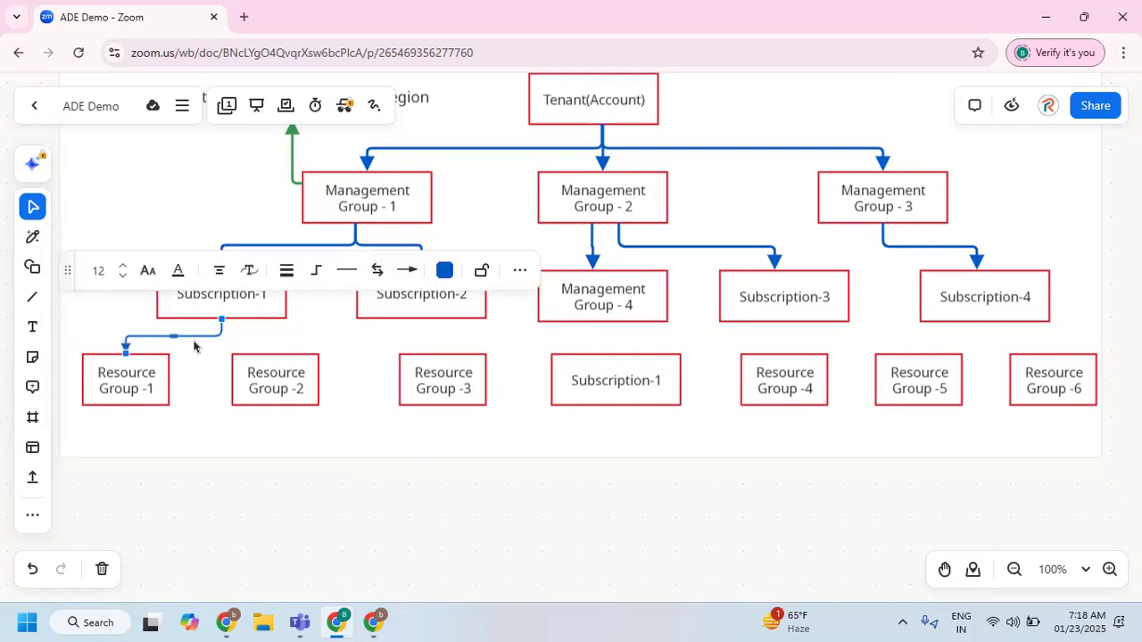
double_click(191, 337)
left_click(234, 344)
key("ctrl+z")
left_click(32, 296)
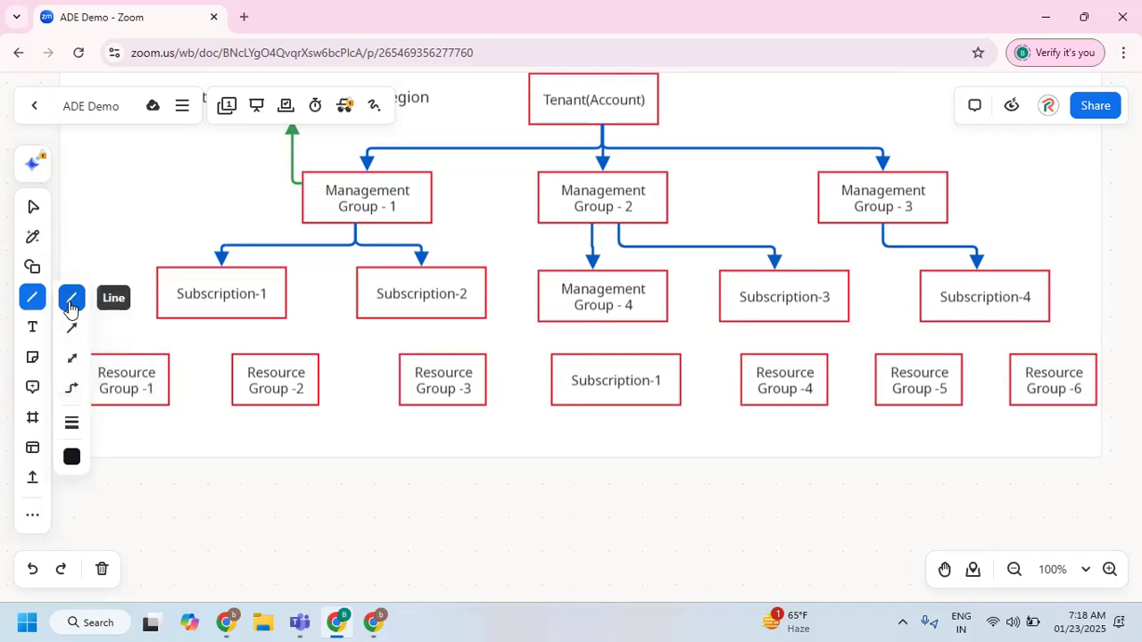
left_click(73, 423)
mouse_move(121, 446)
left_click_drag(125, 445, 136, 446)
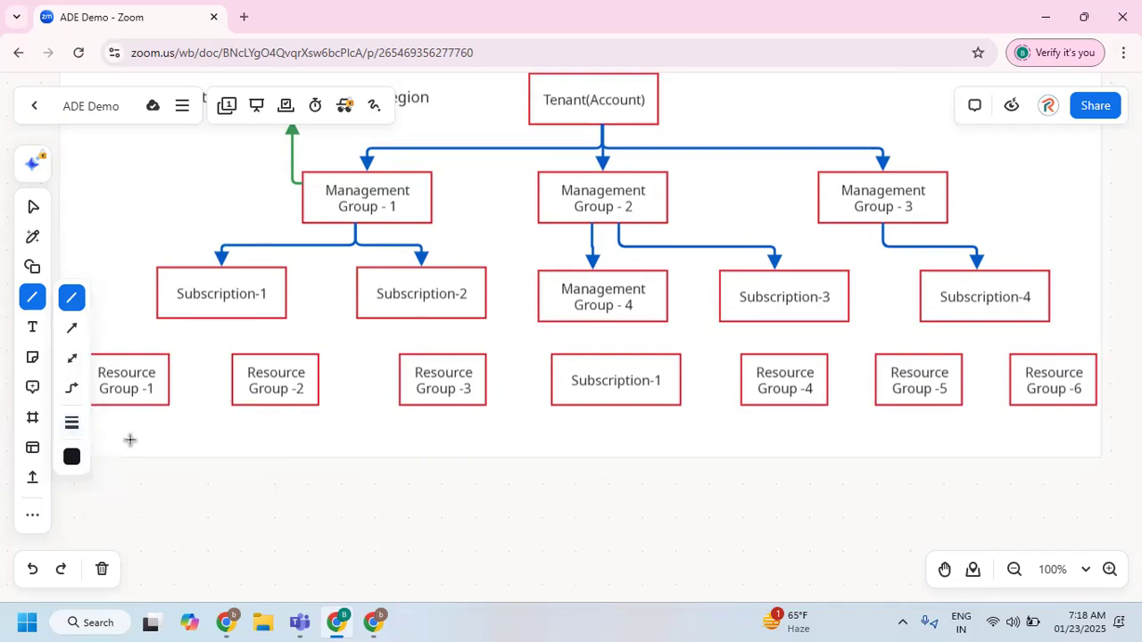
mouse_move(111, 280)
left_mouse_down()
mouse_move(63, 229)
mouse_move(95, 262)
mouse_move(96, 218)
left_mouse_up()
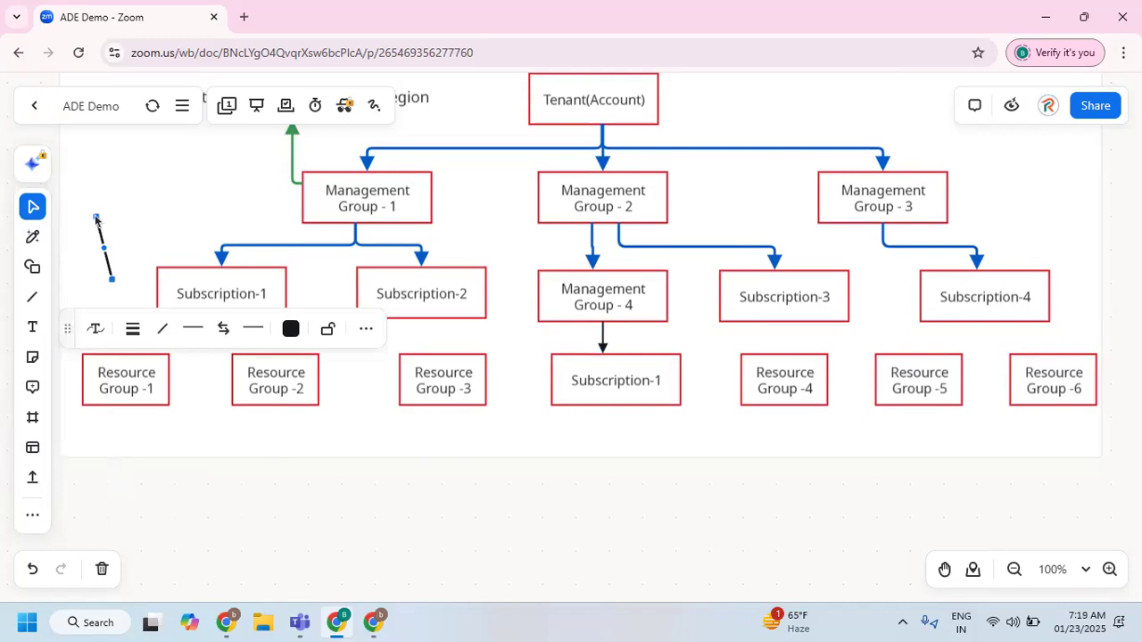
key("Delete")
Smart-draw blue arrows from Subscription-1 to Resource Group -1 and, with the stroke thickness set to 3px, to Resource Group -2.
left_click(32, 236)
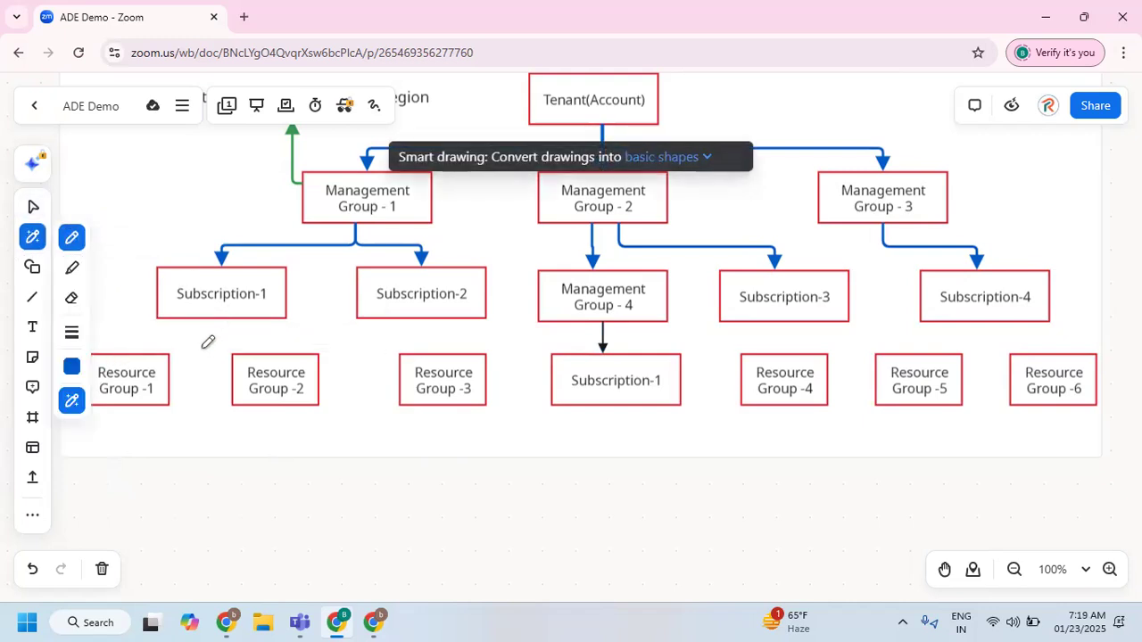
left_click_drag(225, 323, 117, 349)
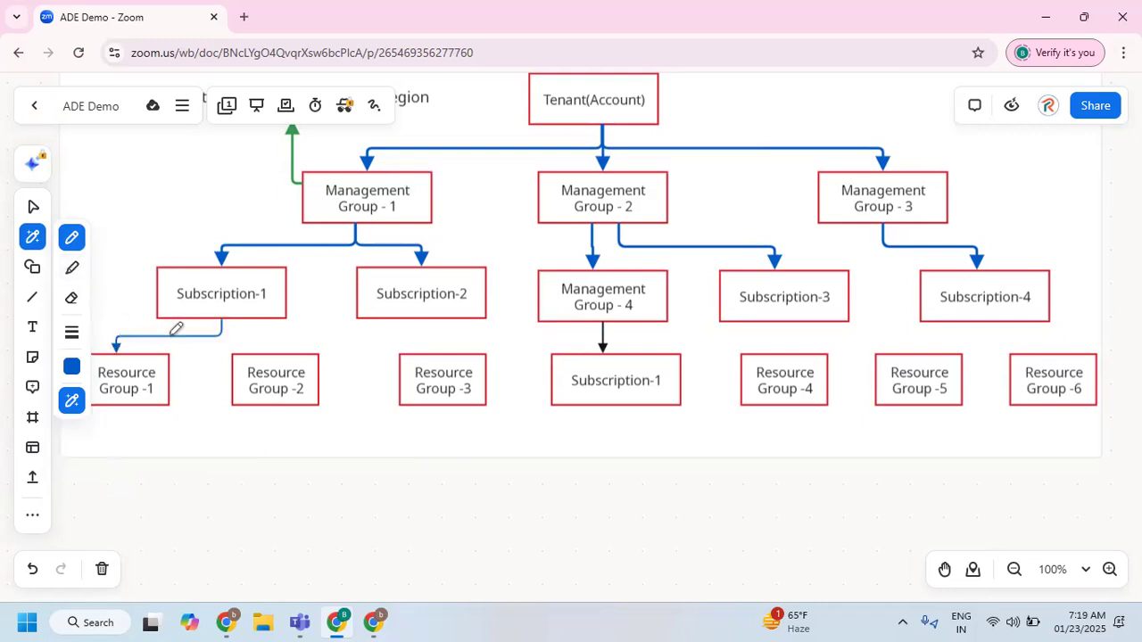
left_click(71, 332)
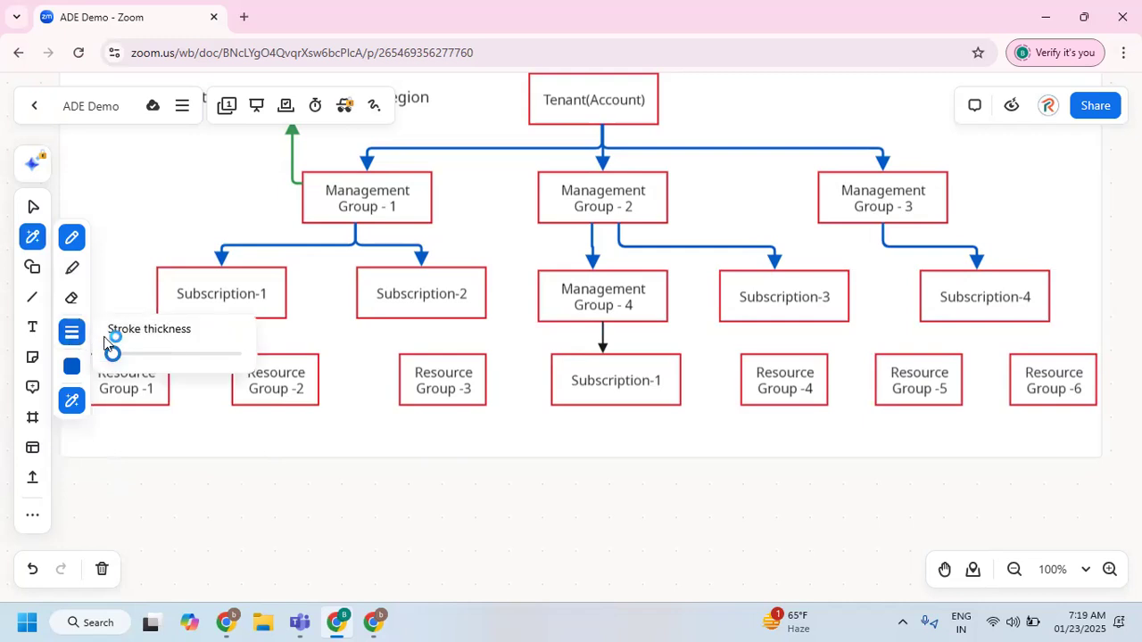
left_click_drag(113, 357, 117, 358)
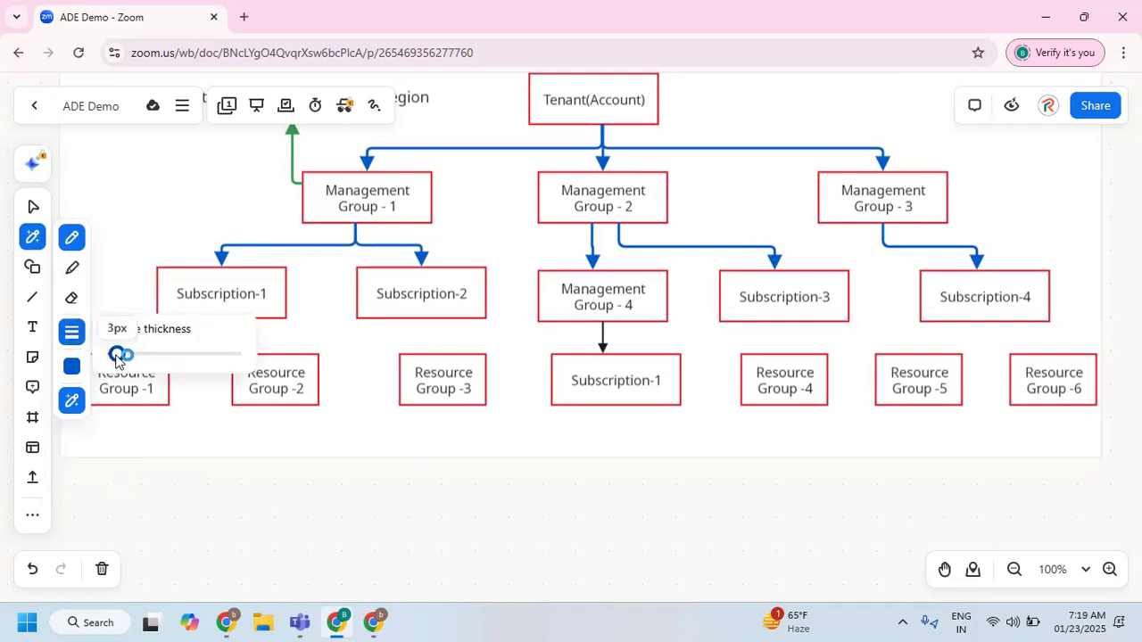
mouse_move(220, 316)
left_mouse_down()
mouse_move(221, 332)
mouse_move(267, 335)
mouse_move(268, 351)
left_mouse_up()
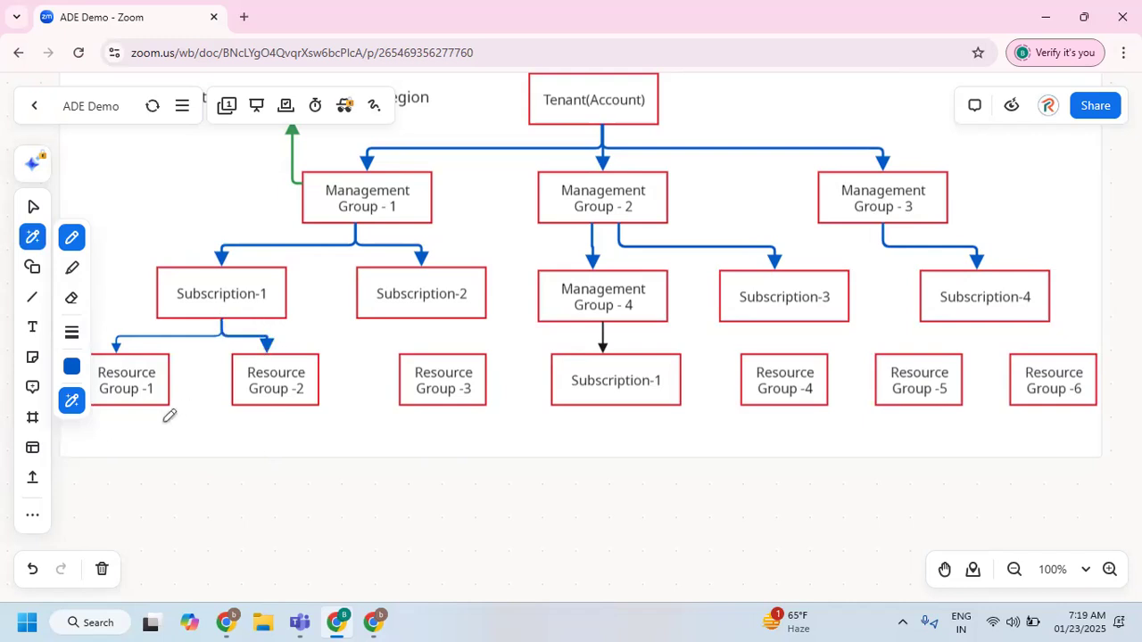
left_click(32, 206)
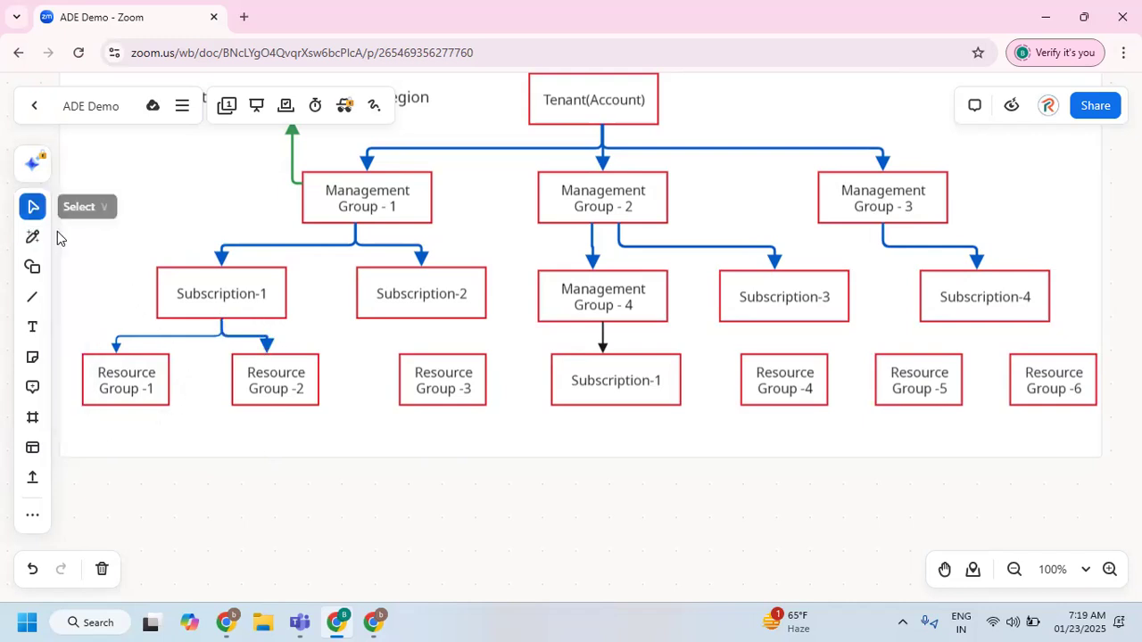
left_click(149, 338)
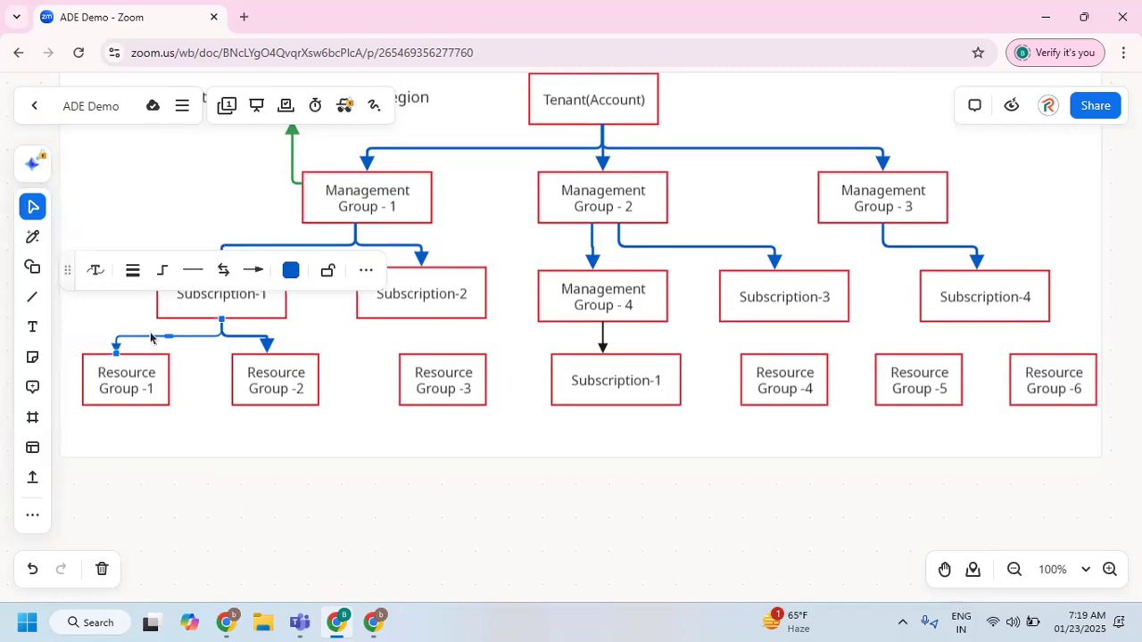
key("super+shift+s")
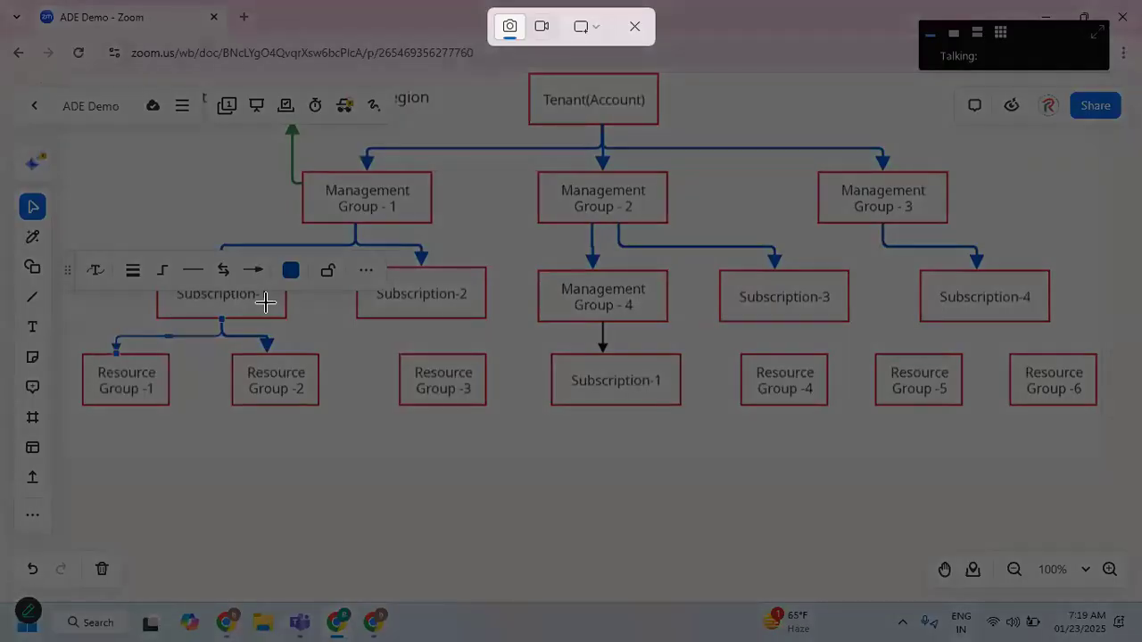
key("Escape")
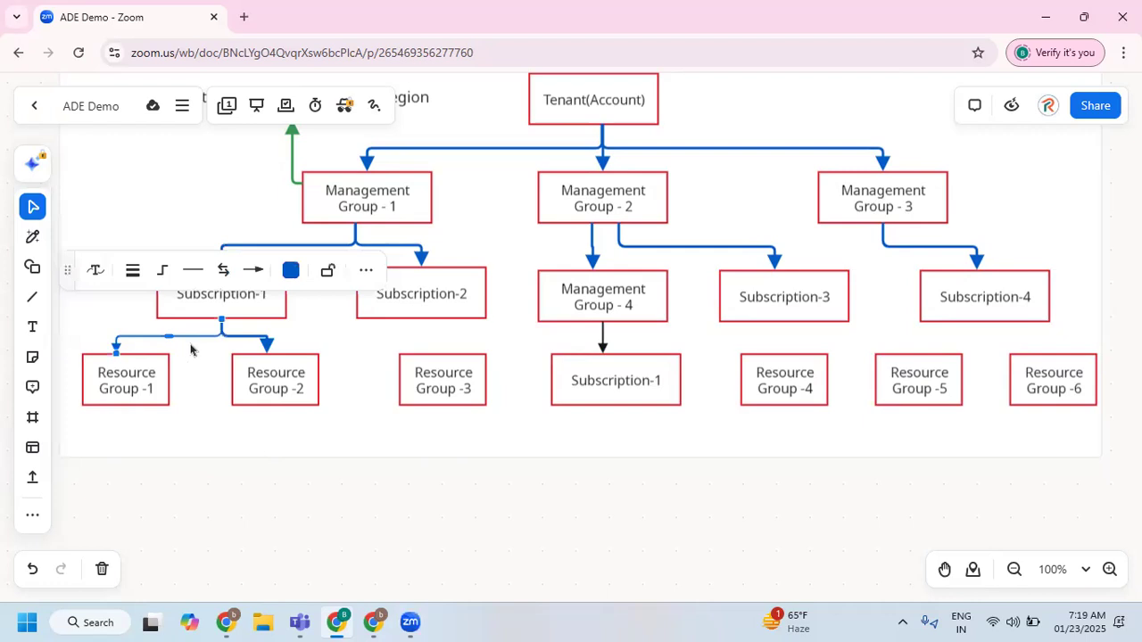
double_click(197, 337)
left_click(182, 364)
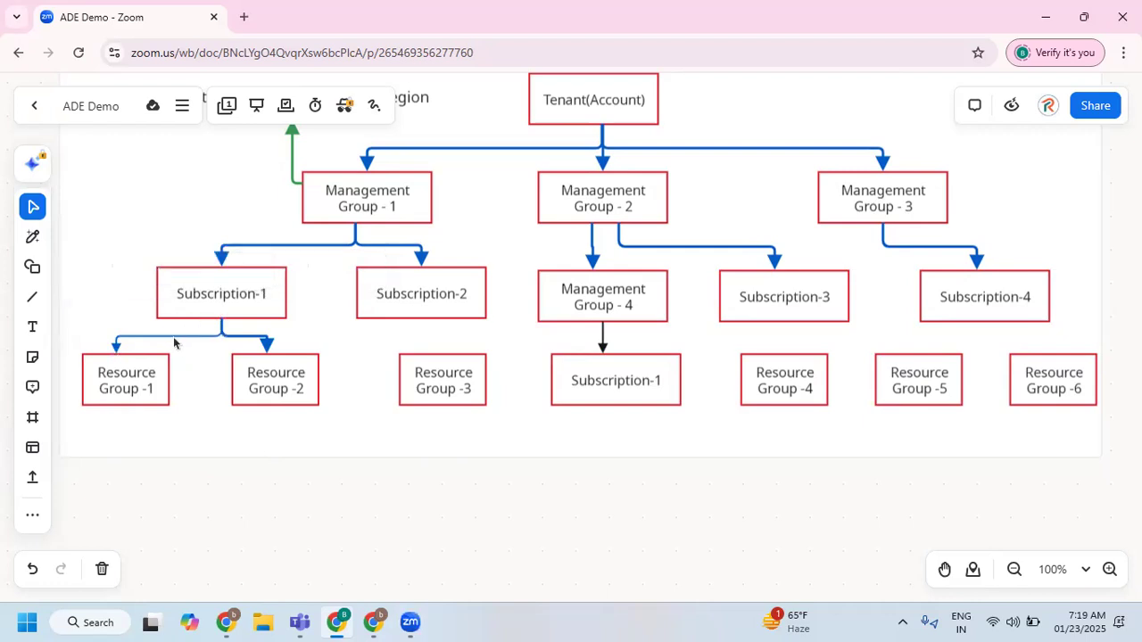
Replace the thin arrow from Subscription-1 to Resource Group -1 with a thicker smart-drawn blue arrow.
left_click(172, 337)
key("Delete")
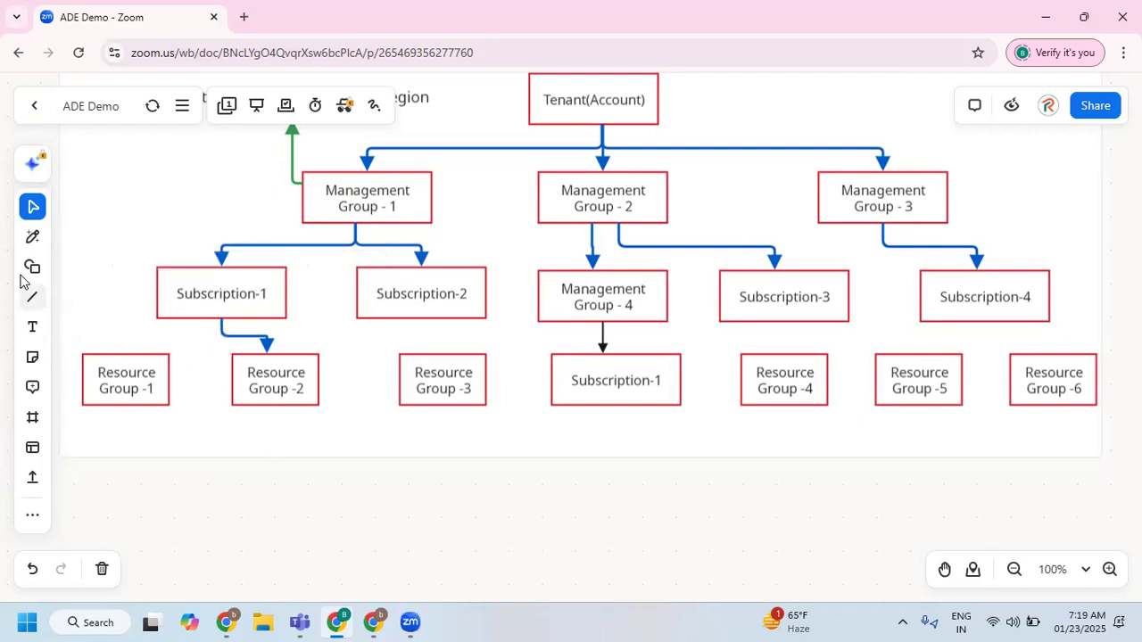
left_click(32, 236)
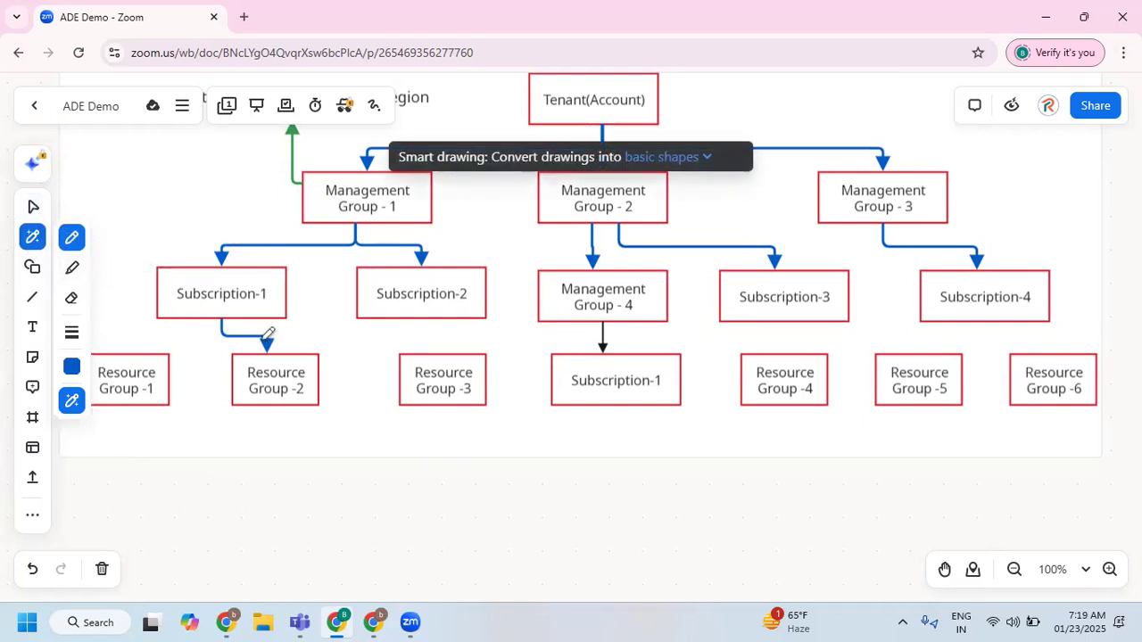
mouse_move(216, 336)
left_mouse_down()
mouse_move(182, 344)
mouse_move(114, 345)
left_mouse_up()
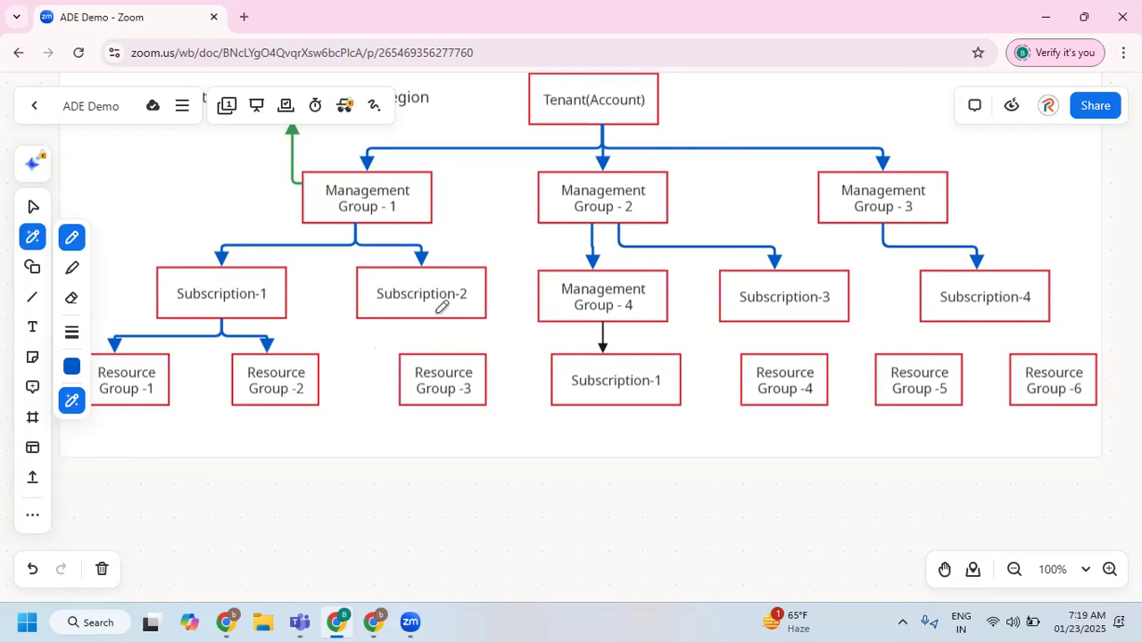
Smart-draw blue arrows from Subscription-2, Management Group - 4 and Subscription-3 to the boxes directly below, and from Subscription-4 to Resource Groups -5 and -6.
left_click_drag(435, 314, 435, 349)
left_click_drag(626, 320, 630, 344)
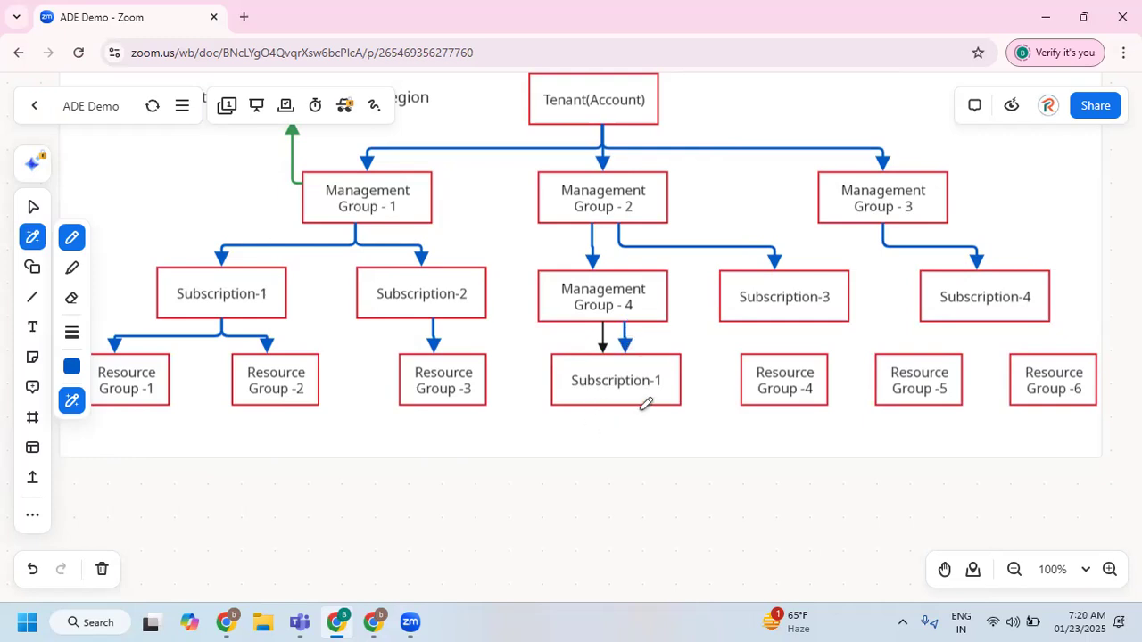
left_click_drag(788, 321, 790, 346)
left_click_drag(989, 320, 923, 349)
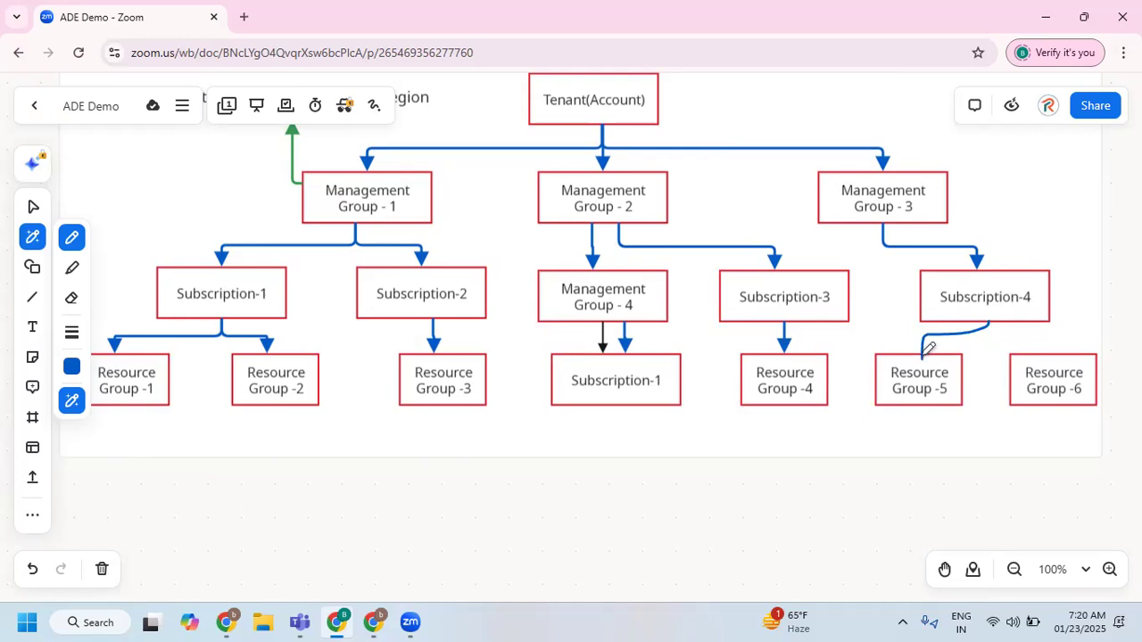
mouse_move(990, 319)
left_mouse_down()
mouse_move(986, 335)
mouse_move(1057, 327)
mouse_move(1059, 346)
left_mouse_up()
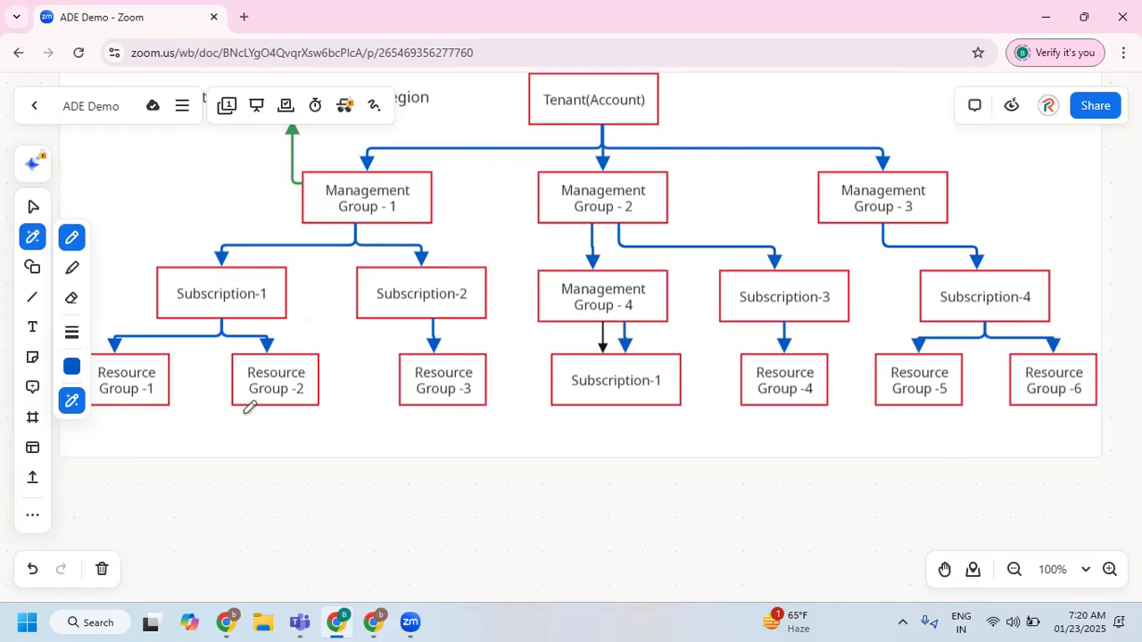
key("Escape")
left_click(131, 377)
left_click(258, 382, "shift")
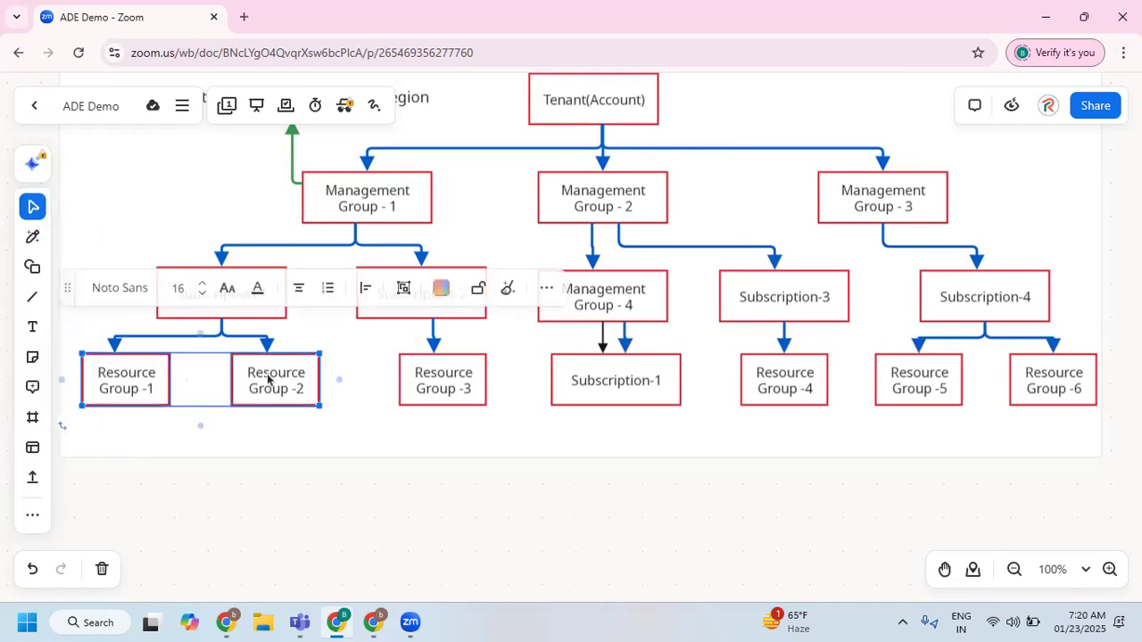
left_click(423, 372, "shift")
left_click(627, 347, "shift")
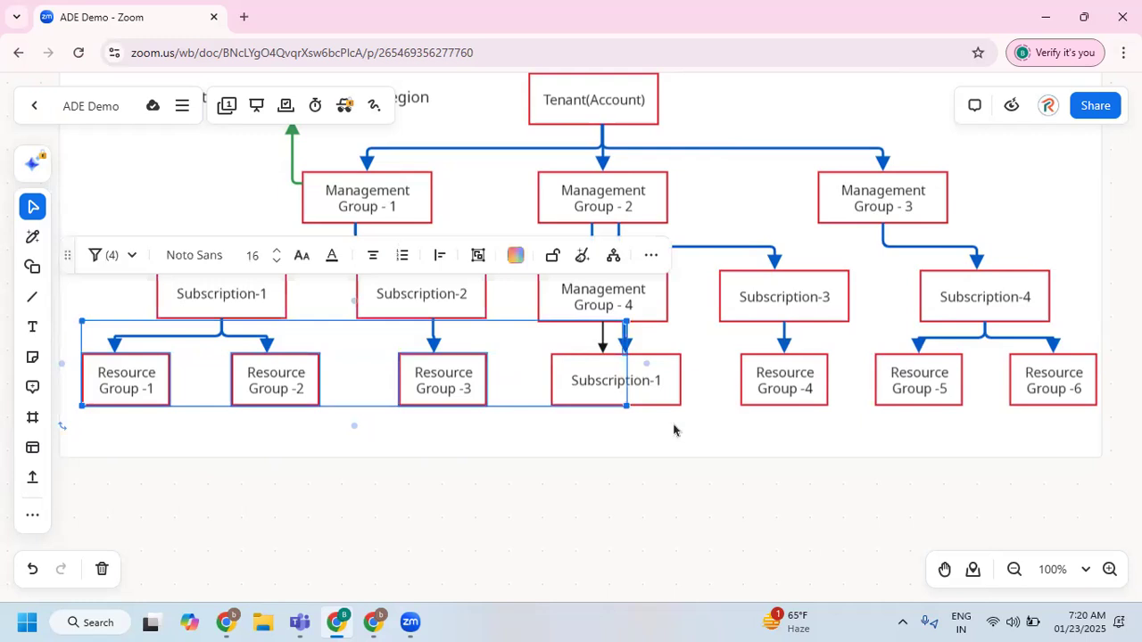
left_click(673, 431)
Move Resource Groups -1, -2 and -3 and the Subscription-1 box under Management Group - 4 slightly down.
left_click(431, 384)
left_click(268, 383, "shift")
left_click(157, 373, "shift")
left_click_drag(268, 372, 269, 387)
left_click(566, 436)
left_click(602, 376)
left_click(601, 390)
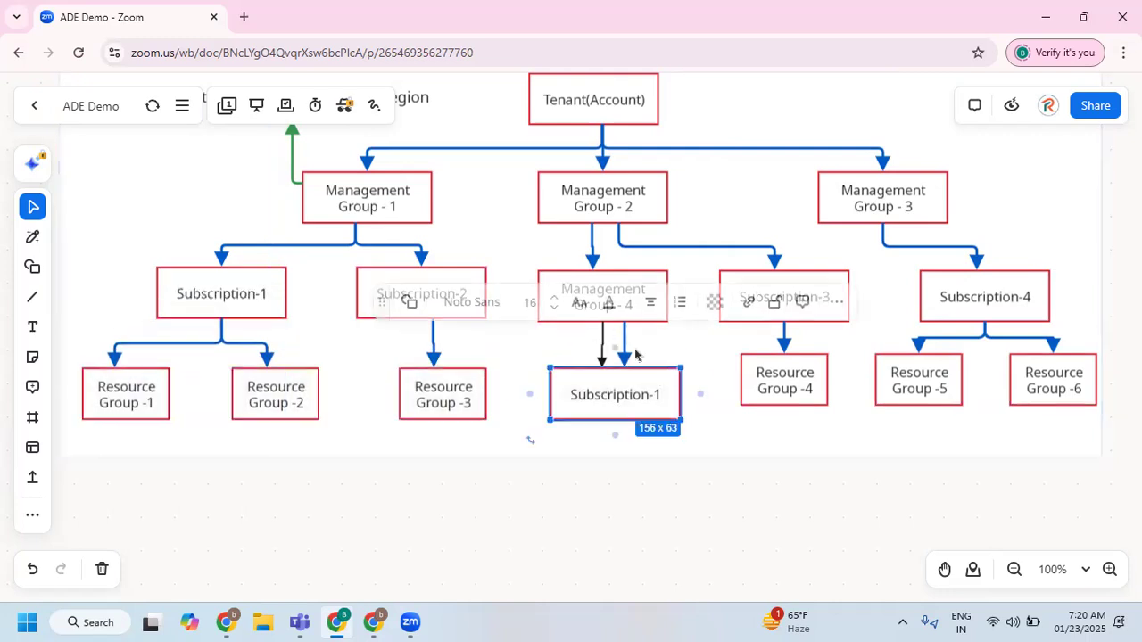
Delete the black arrows between Management Group - 4 and the Subscription-1 box below it.
left_click(615, 340)
left_click(560, 350)
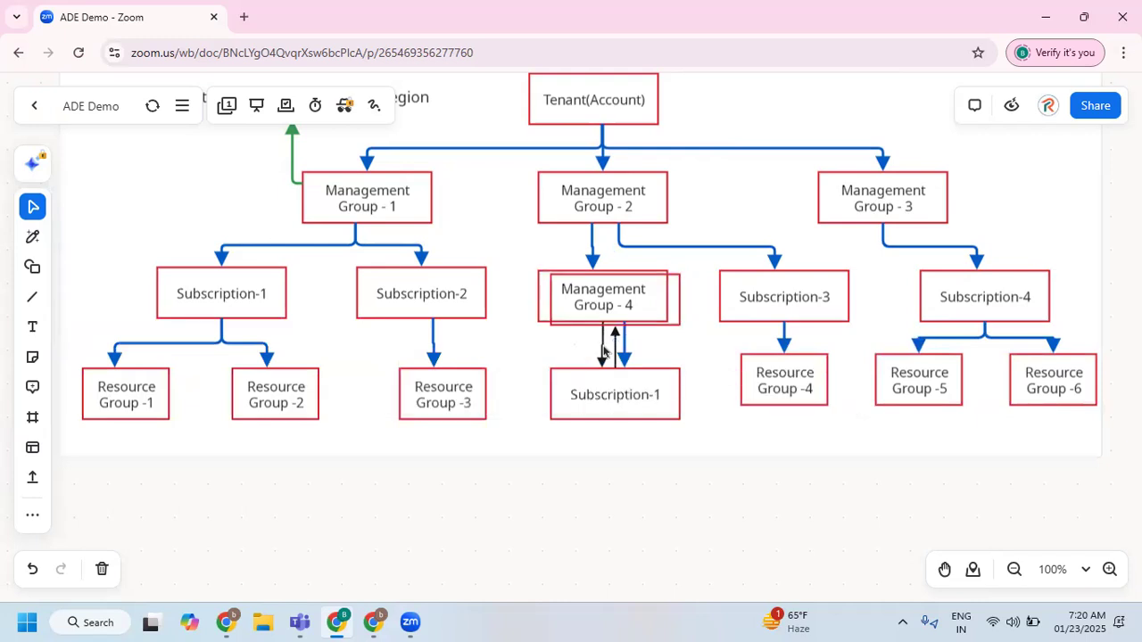
left_click(601, 346)
key("Delete")
Move Resource Groups -4, -5 and -6 slightly down, level with the other boxes in the bottom row.
left_click_drag(748, 366, 769, 386)
left_click_drag(894, 372, 897, 387)
left_click(1051, 381)
left_click_drag(1051, 381, 1059, 395)
left_click(707, 452)
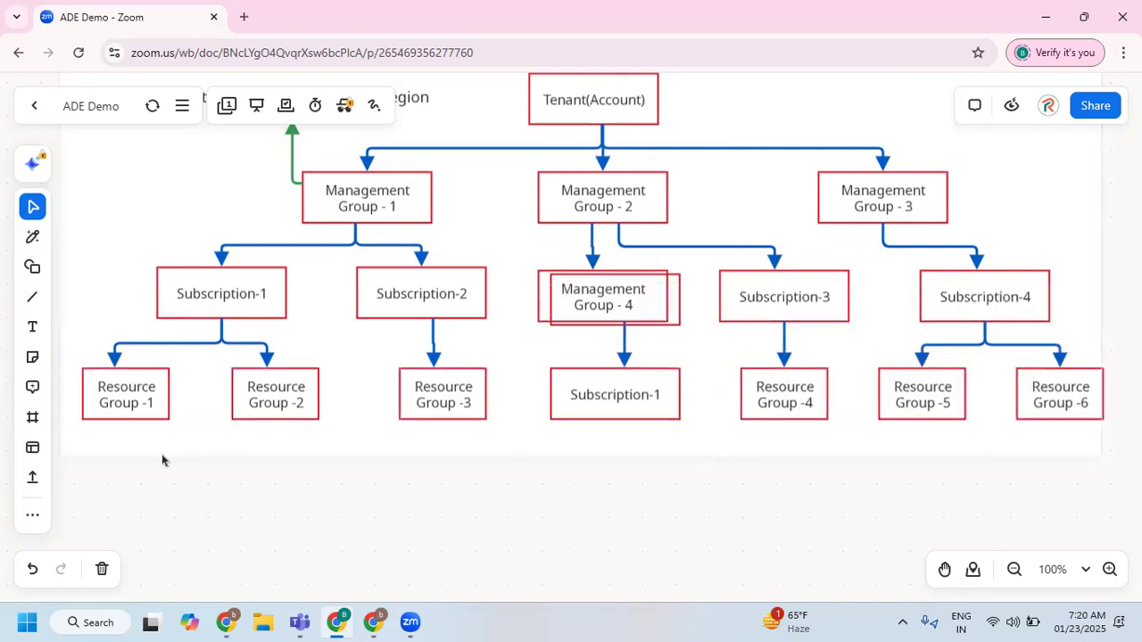